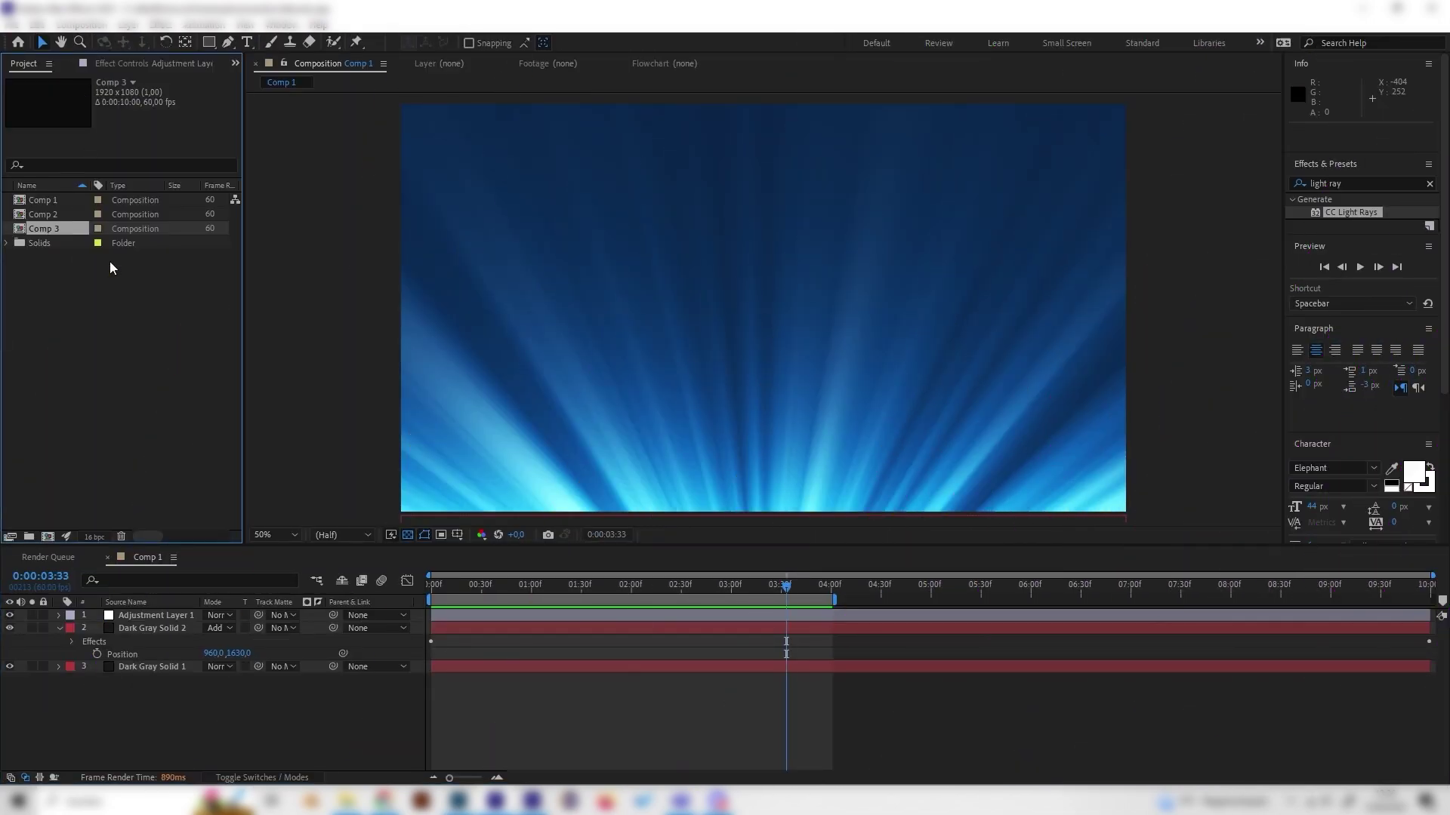
Create a new 1920×1080, 60 fps, 10-second composition named Comp 4
{"action": "right_click", "coordinate": [130, 332]}
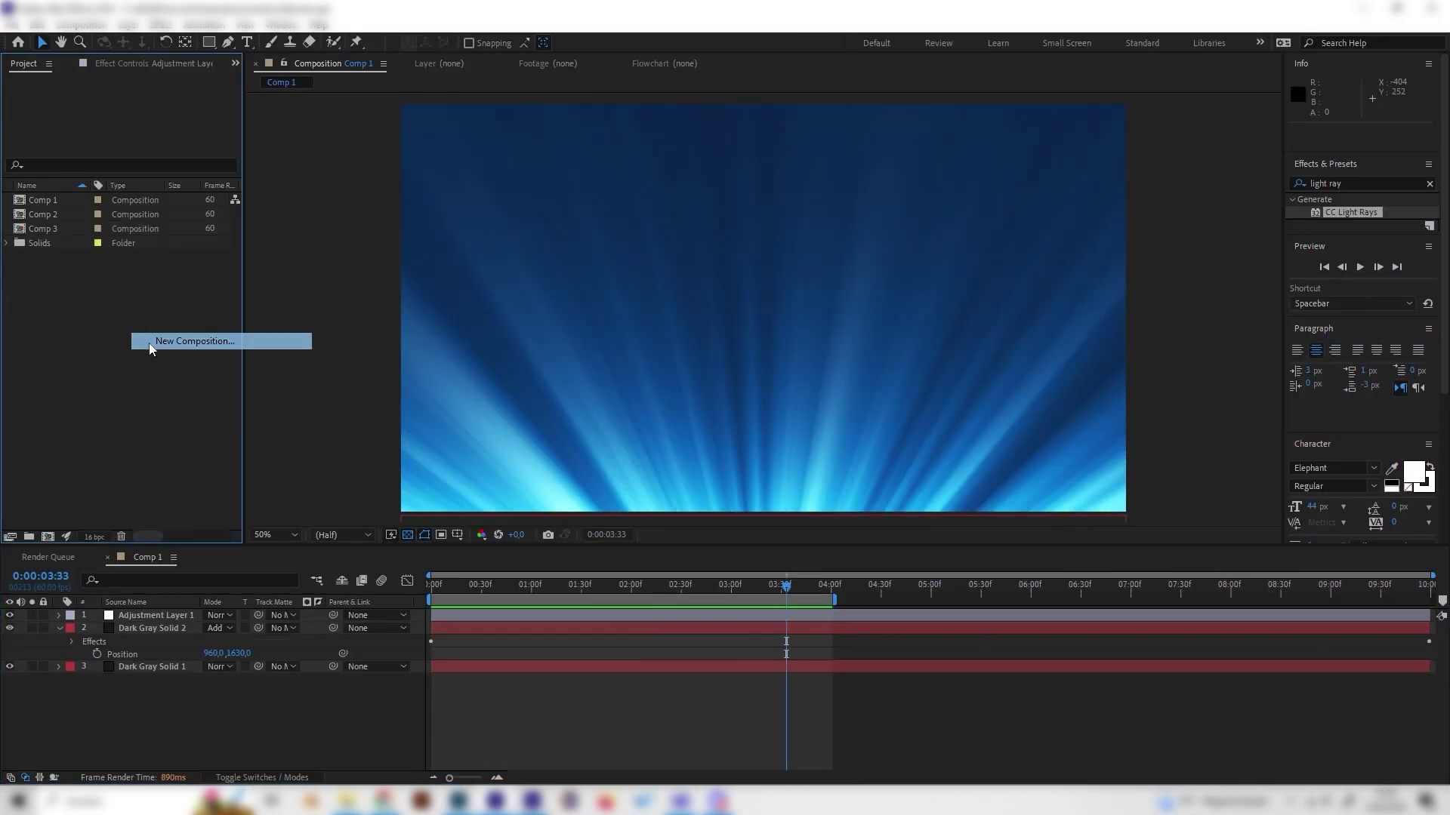
{"action": "left_click", "coordinate": [149, 343]}
{"action": "left_click", "coordinate": [734, 485]}
Add a dark grey full-frame solid, Dark Gray Solid 5, to Comp 4 and select it
{"action": "right_click", "coordinate": [271, 669]}
{"action": "mouse_move", "coordinate": [311, 484]}
{"action": "left_click", "coordinate": [545, 527]}
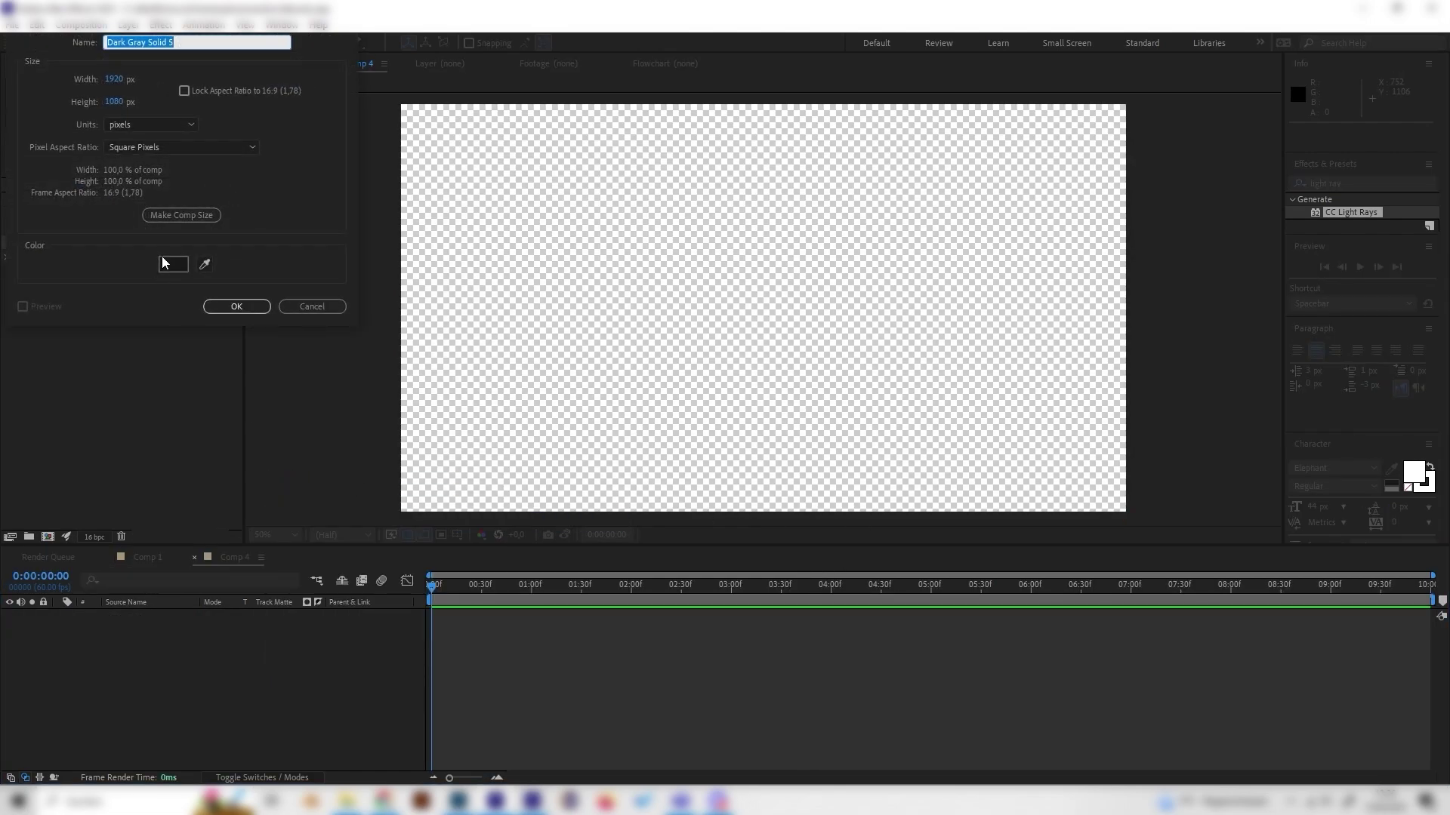
{"action": "left_click", "coordinate": [162, 262]}
{"action": "left_click", "coordinate": [272, 216]}
{"action": "left_click", "coordinate": [237, 306]}
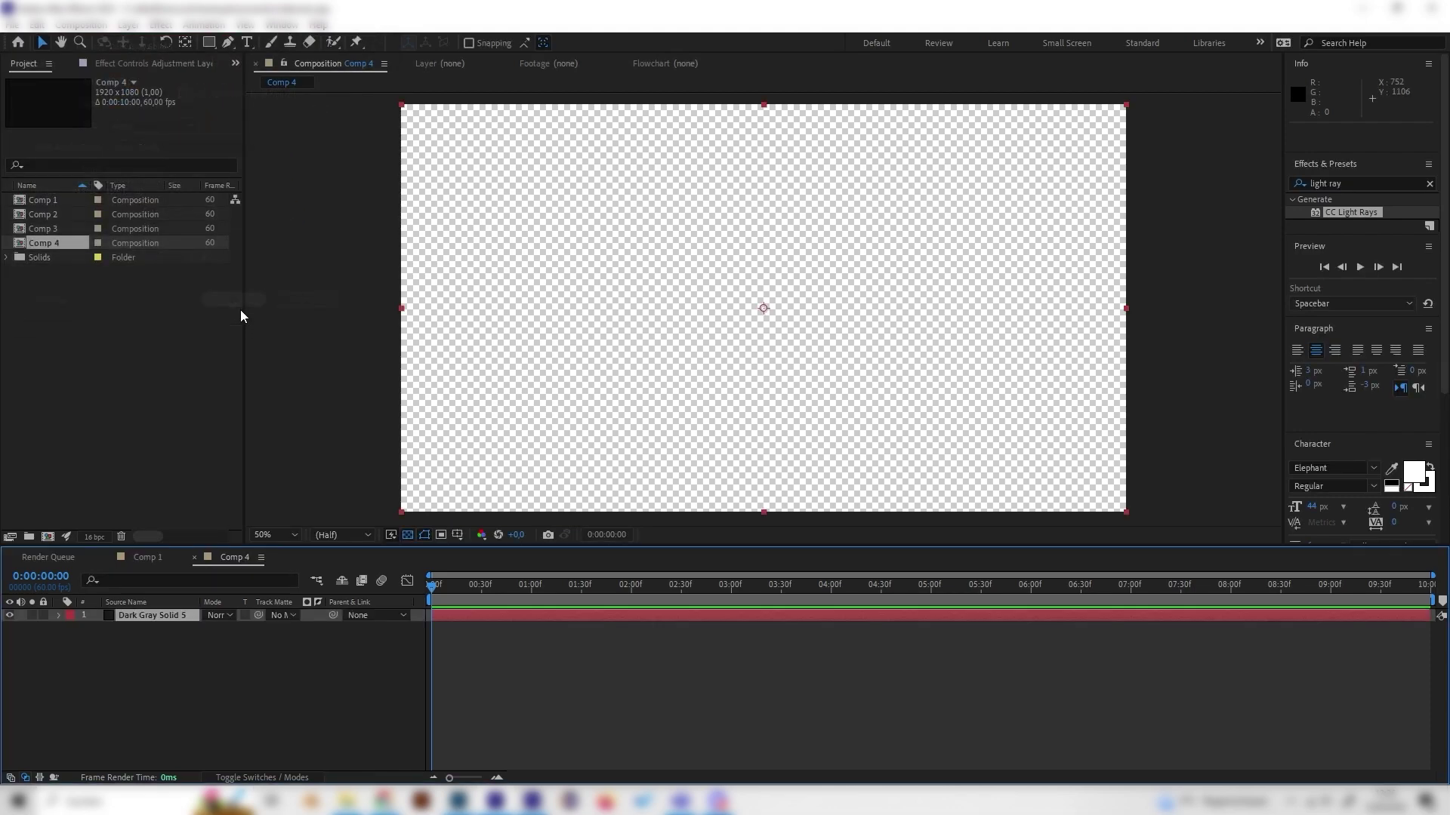
{"action": "left_click", "coordinate": [208, 651]}
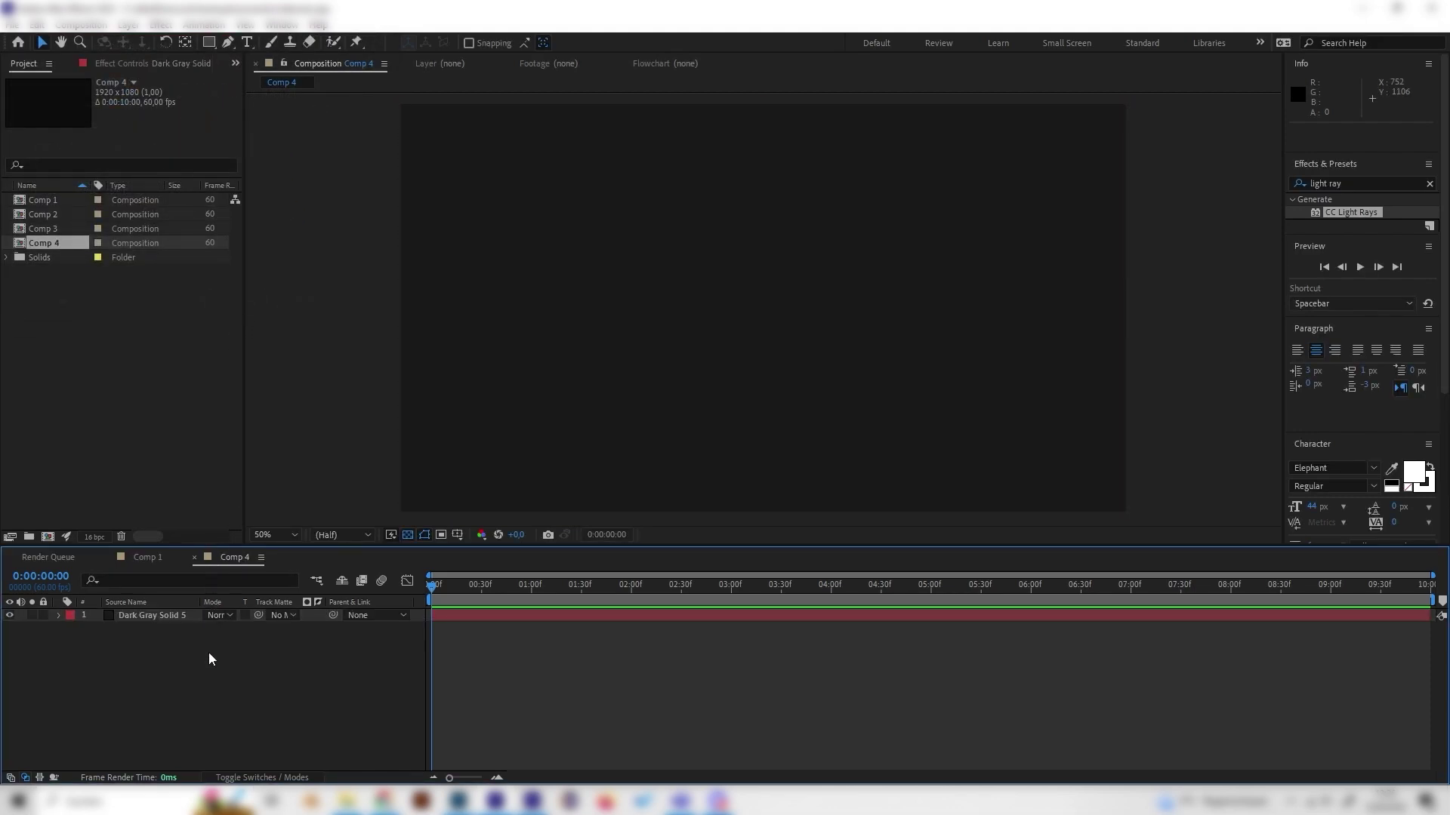
{"action": "left_click", "coordinate": [144, 615]}
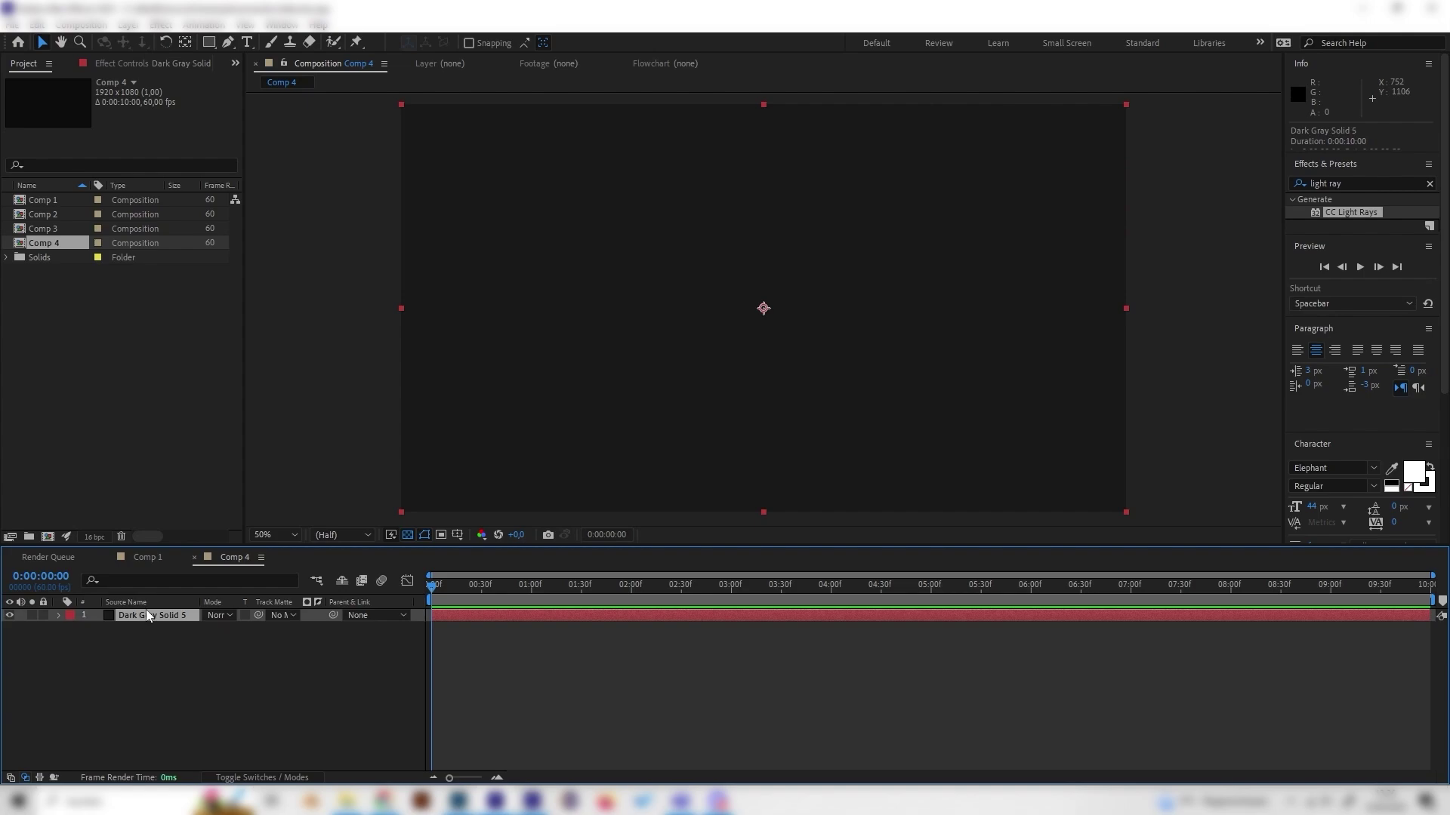
Duplicate the dark solid and apply Fractal Noise to the top copy
{"action": "key", "text": "ctrl+d"}
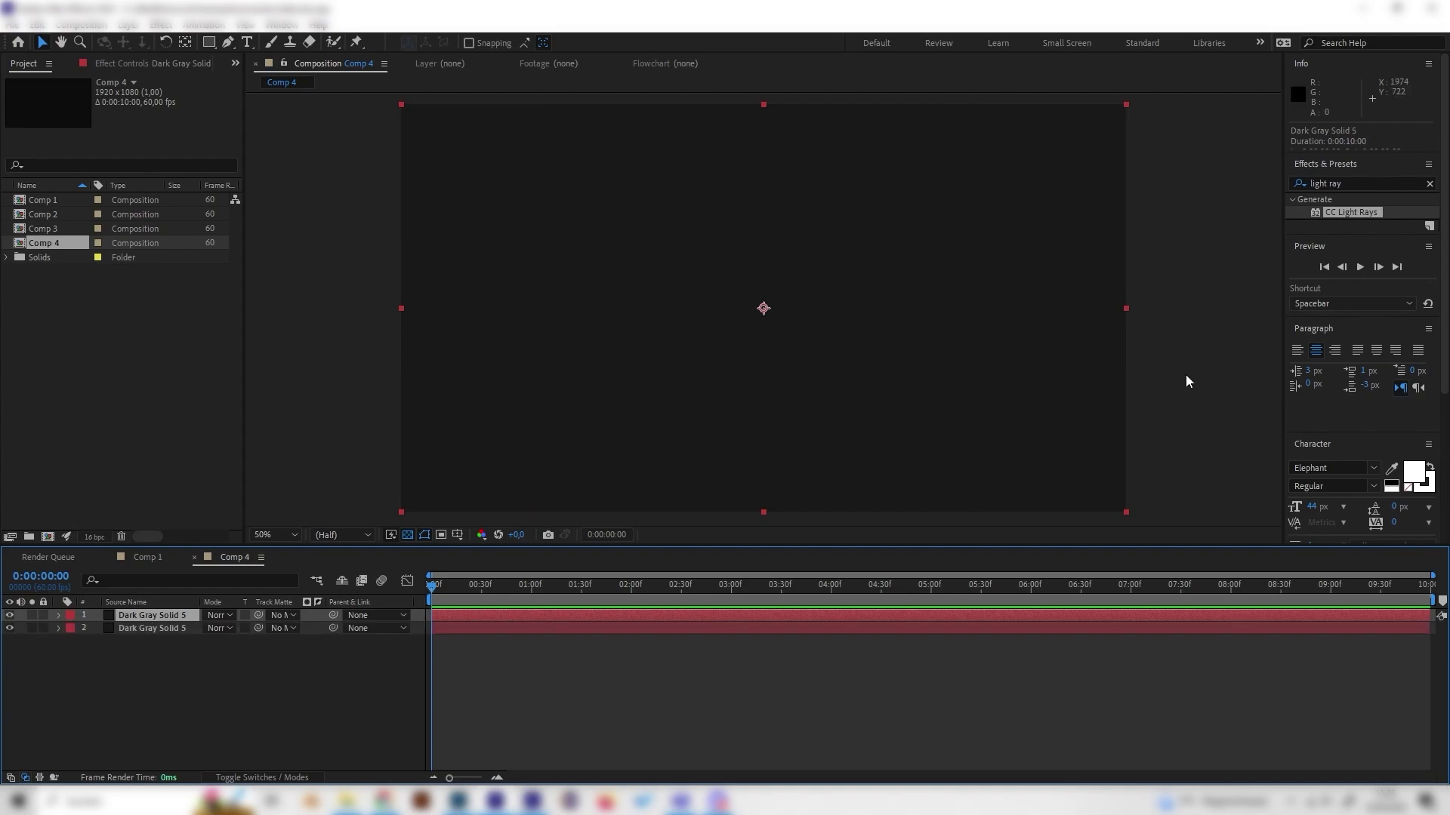
{"action": "left_click", "coordinate": [1336, 183]}
{"action": "key", "text": "BackSpace"}
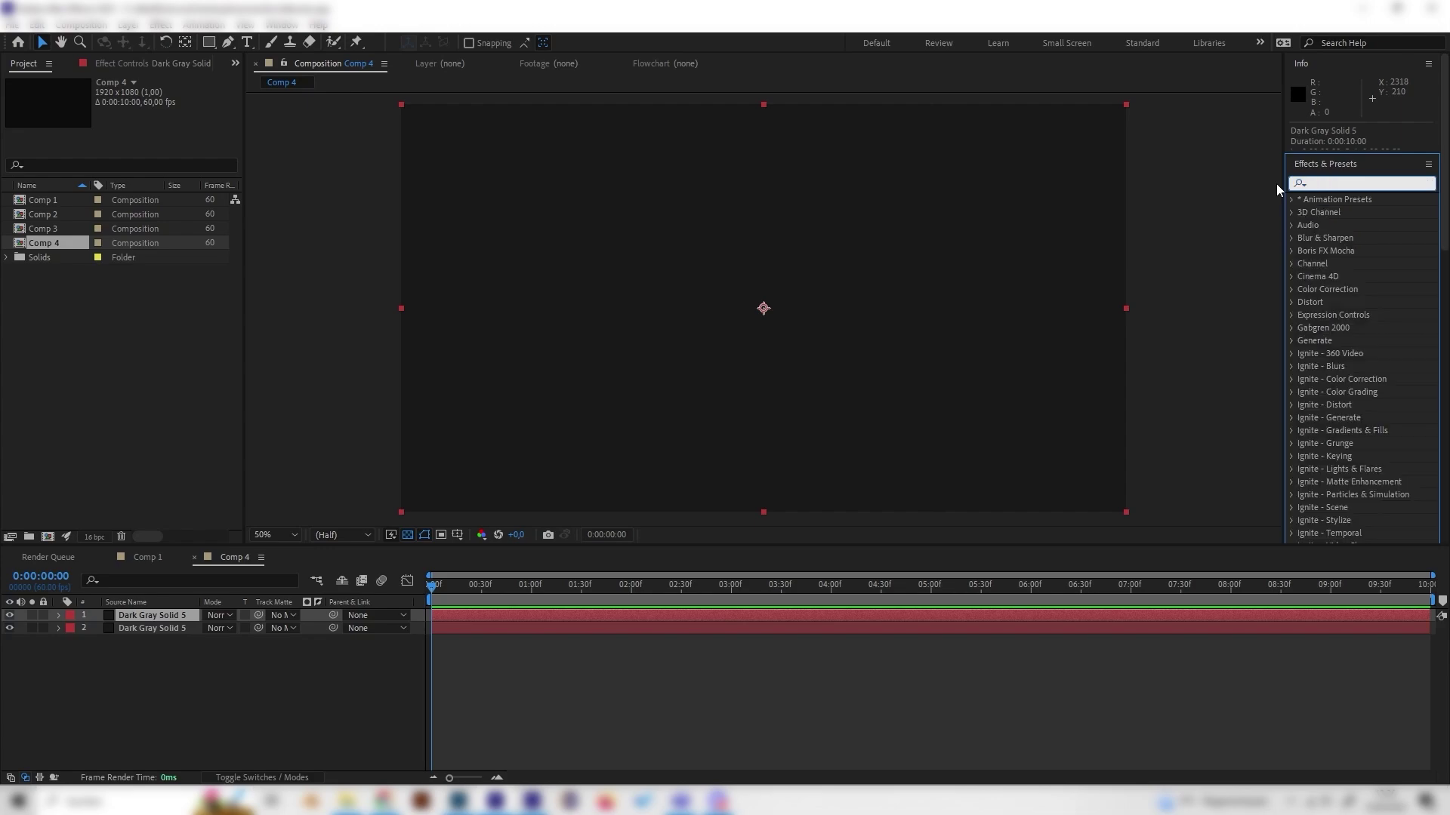
{"action": "type", "text": "fracta"}
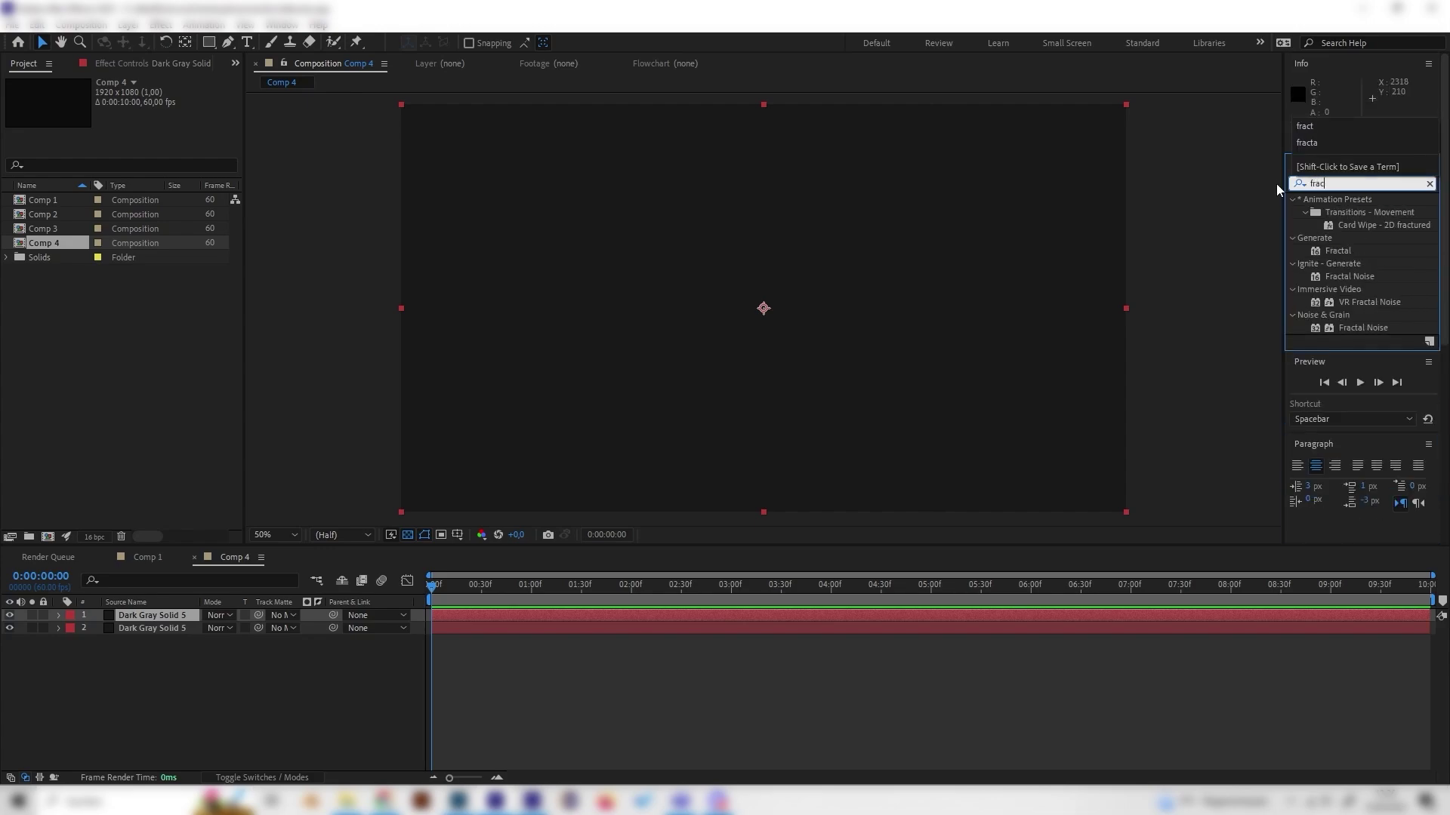
{"action": "double_click", "coordinate": [1363, 291]}
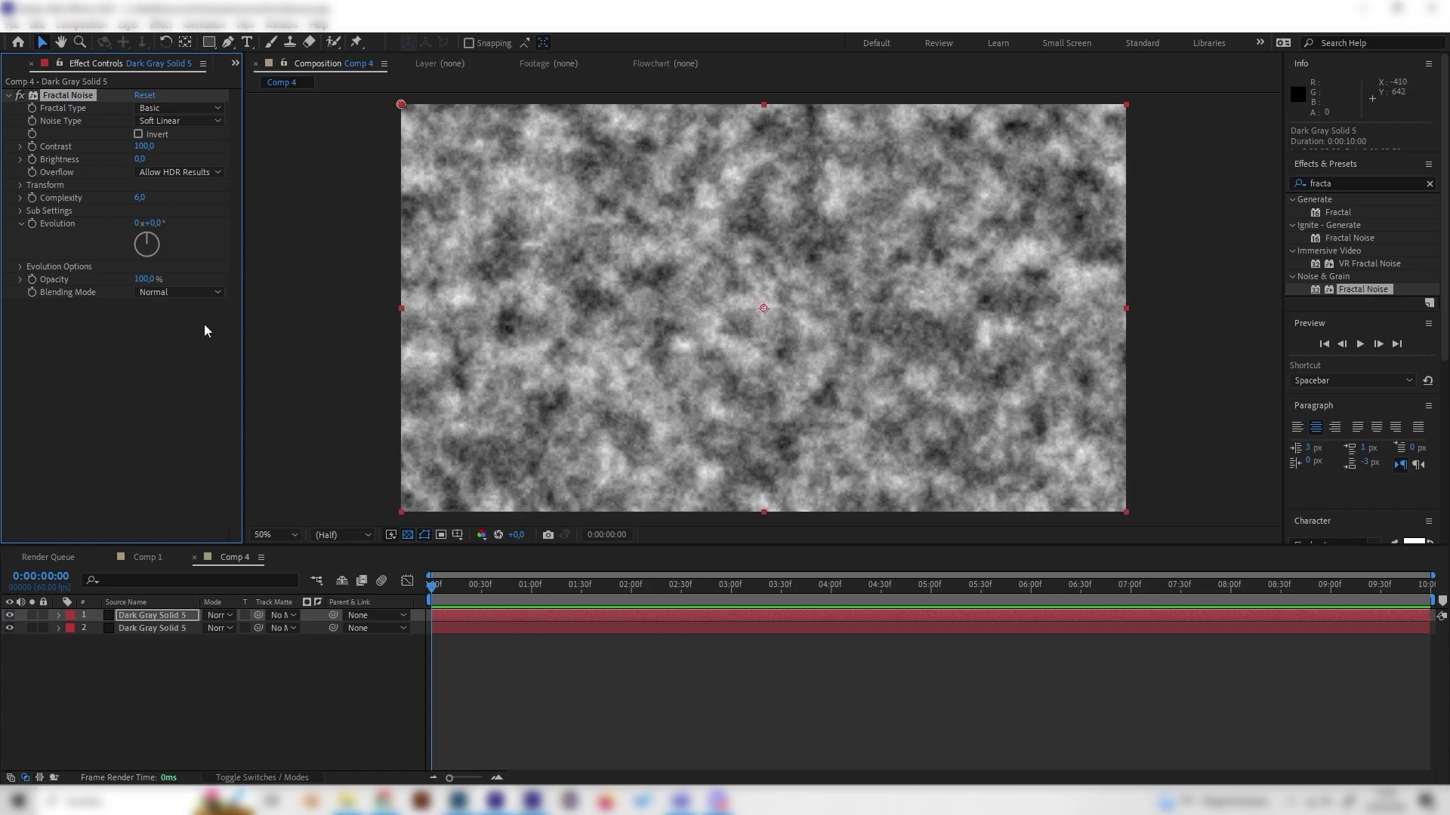
Set the Fractal Noise Contrast to 500 for stark black-and-white patches
{"action": "left_click", "coordinate": [144, 146]}
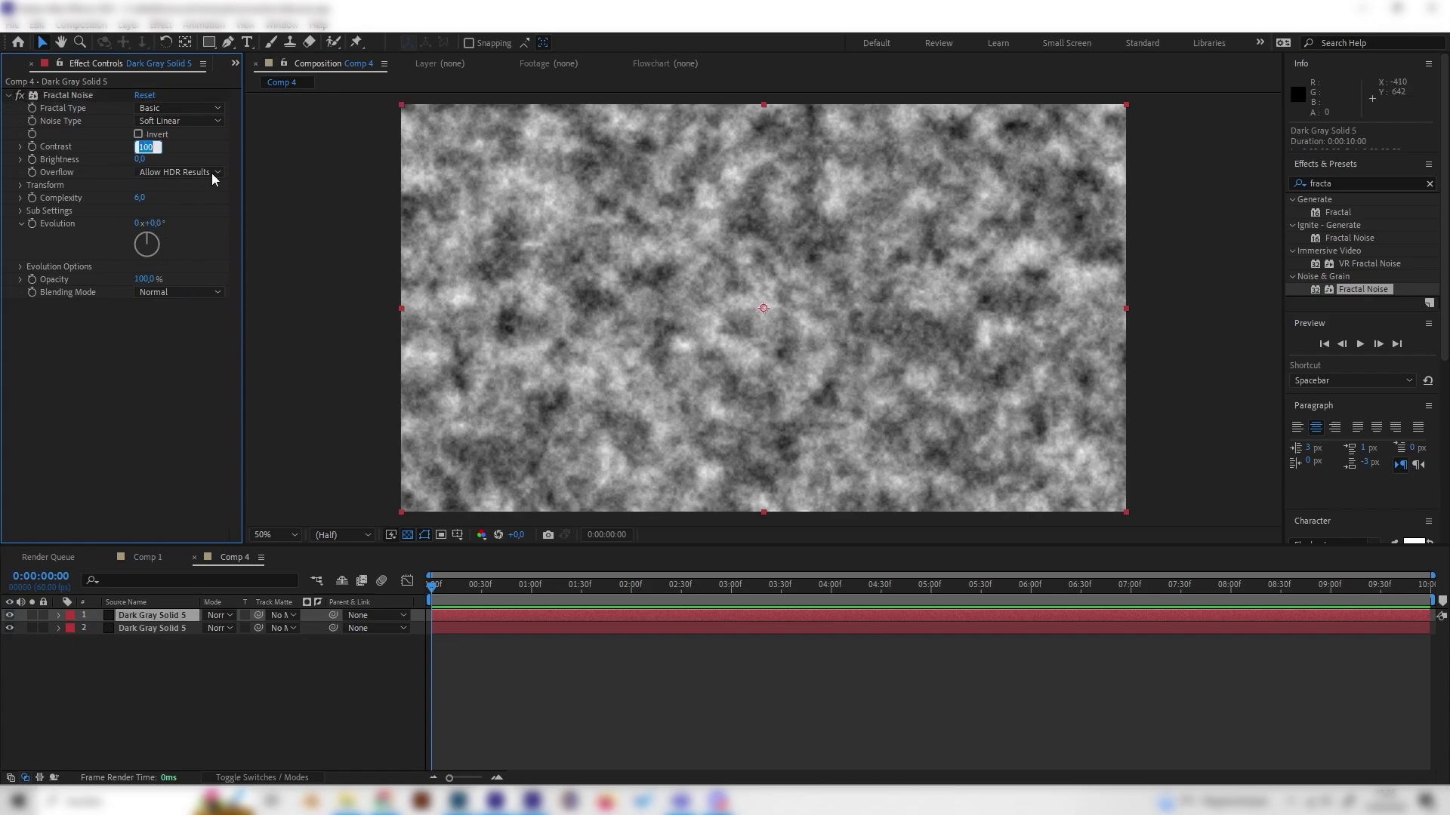
{"action": "type", "text": "500"}
{"action": "key", "text": "Return"}
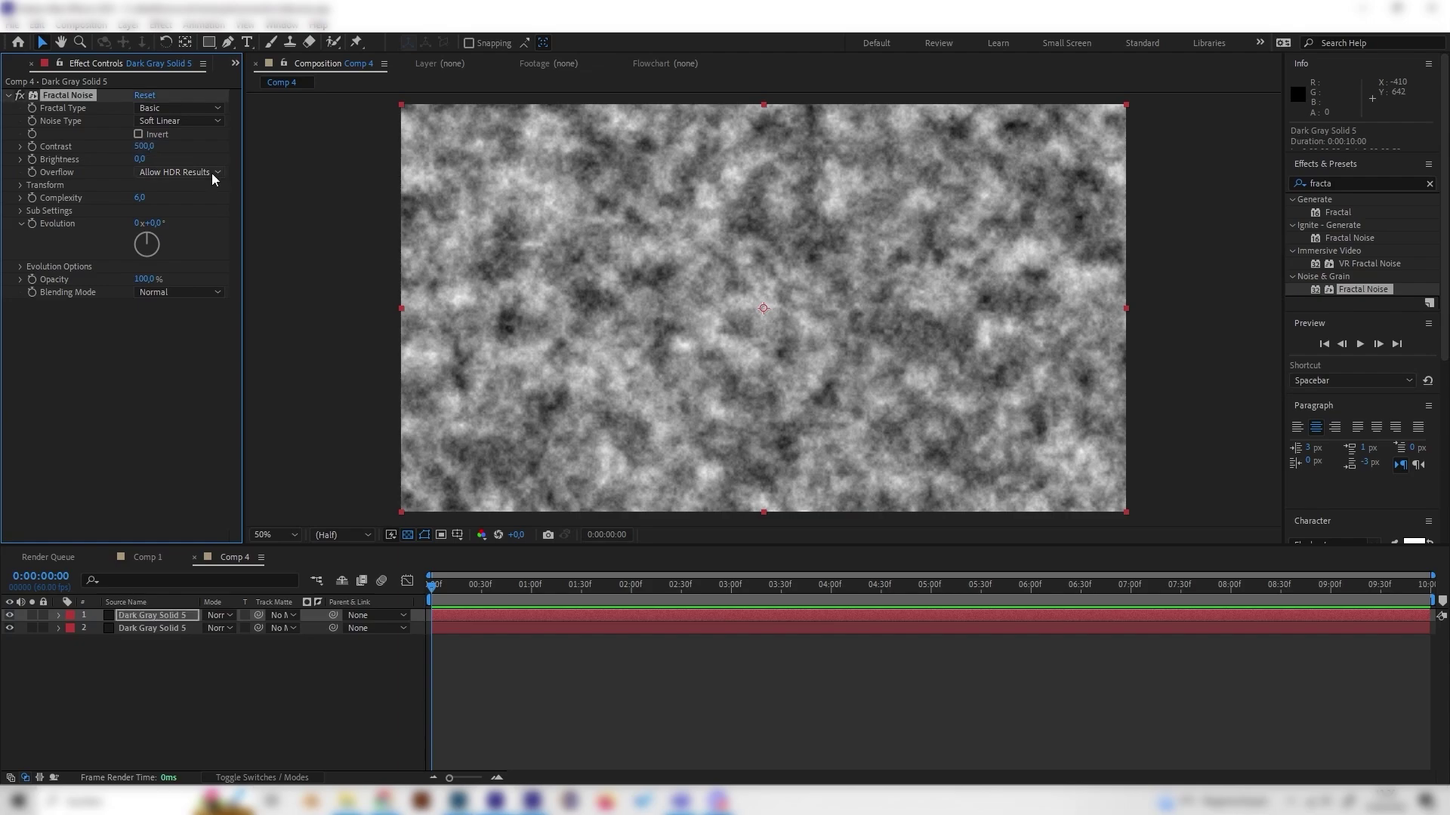
{"action": "left_click", "coordinate": [161, 615]}
{"action": "double_click", "coordinate": [1354, 181]}
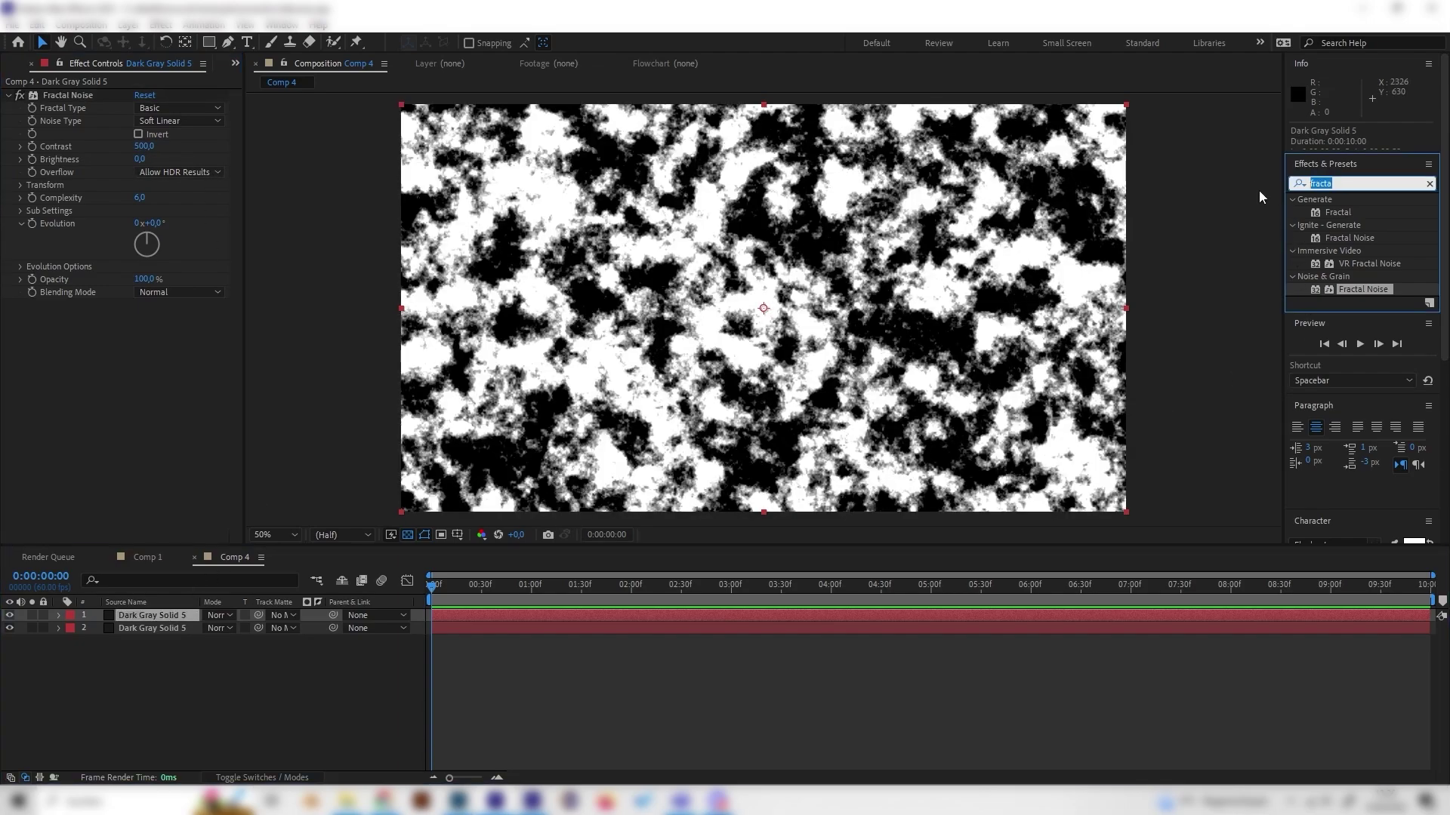
Apply CC Light Burst 2.5 below Fractal Noise on the top layer, then show its Position
{"action": "type", "text": "light bu"}
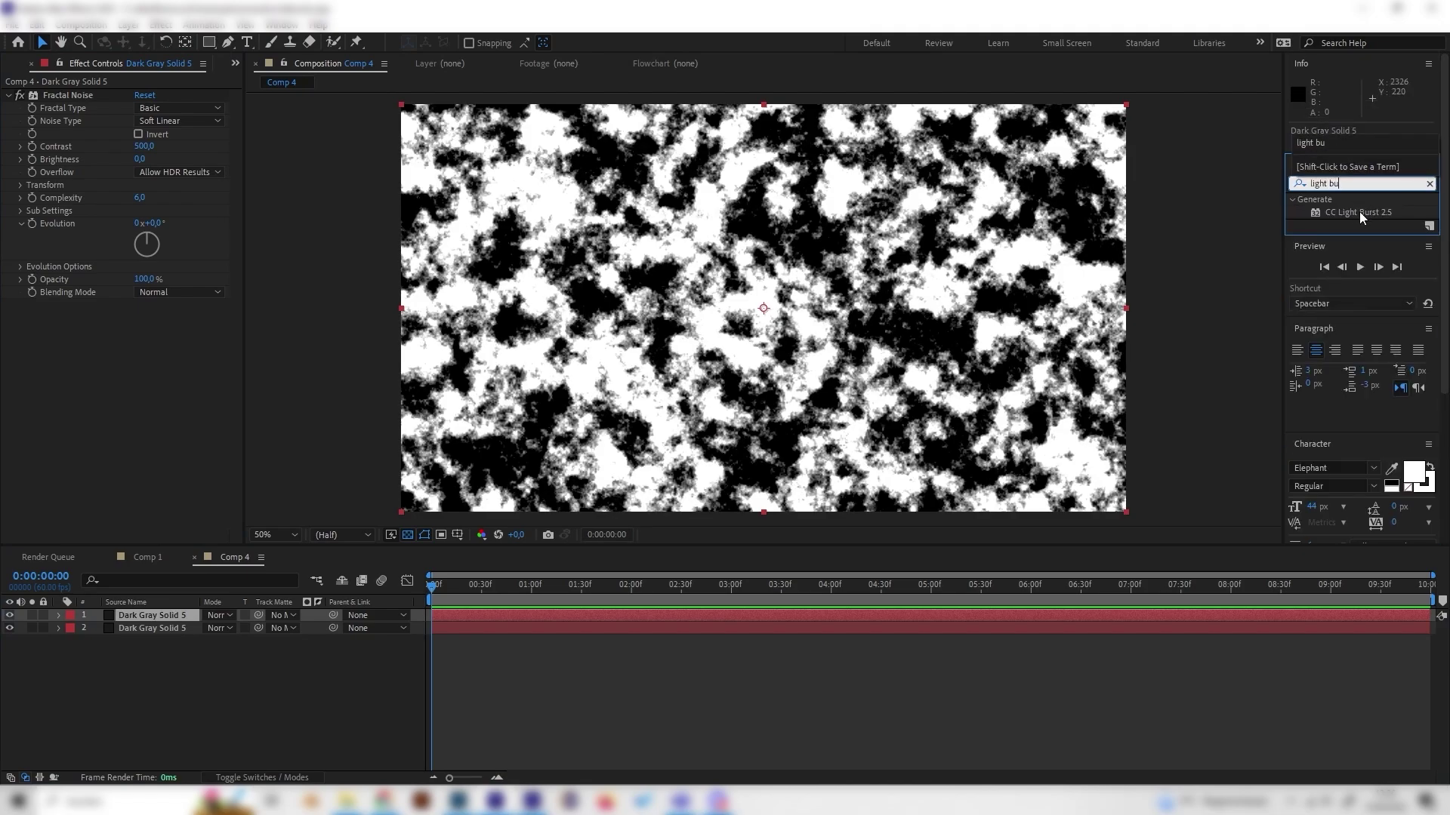
{"action": "left_click_drag", "start_coordinate": [1359, 211], "coordinate": [151, 399]}
{"action": "left_click_drag", "start_coordinate": [171, 336], "coordinate": [136, 377]}
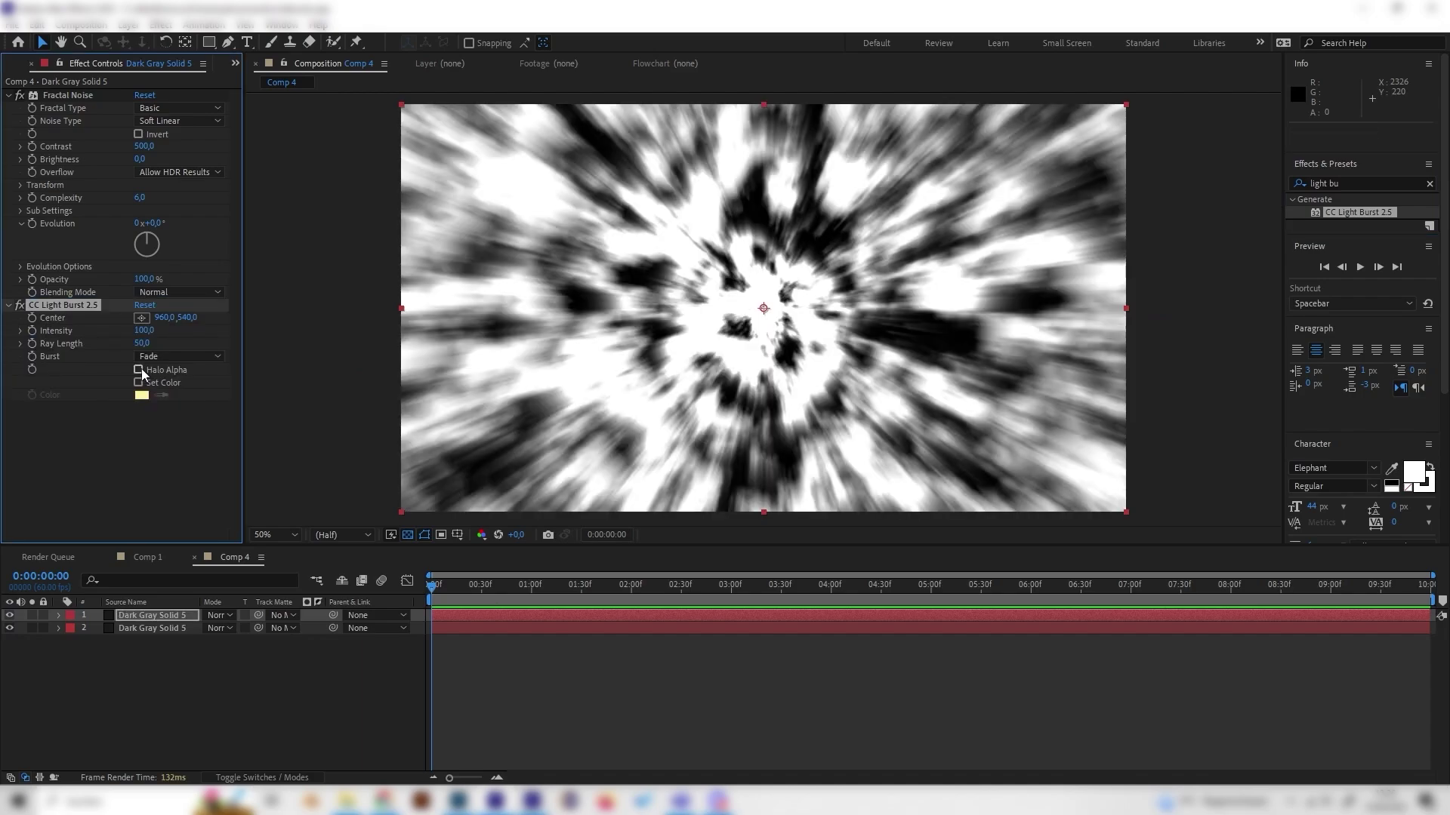
{"action": "left_click", "coordinate": [196, 663]}
{"action": "left_click", "coordinate": [168, 614]}
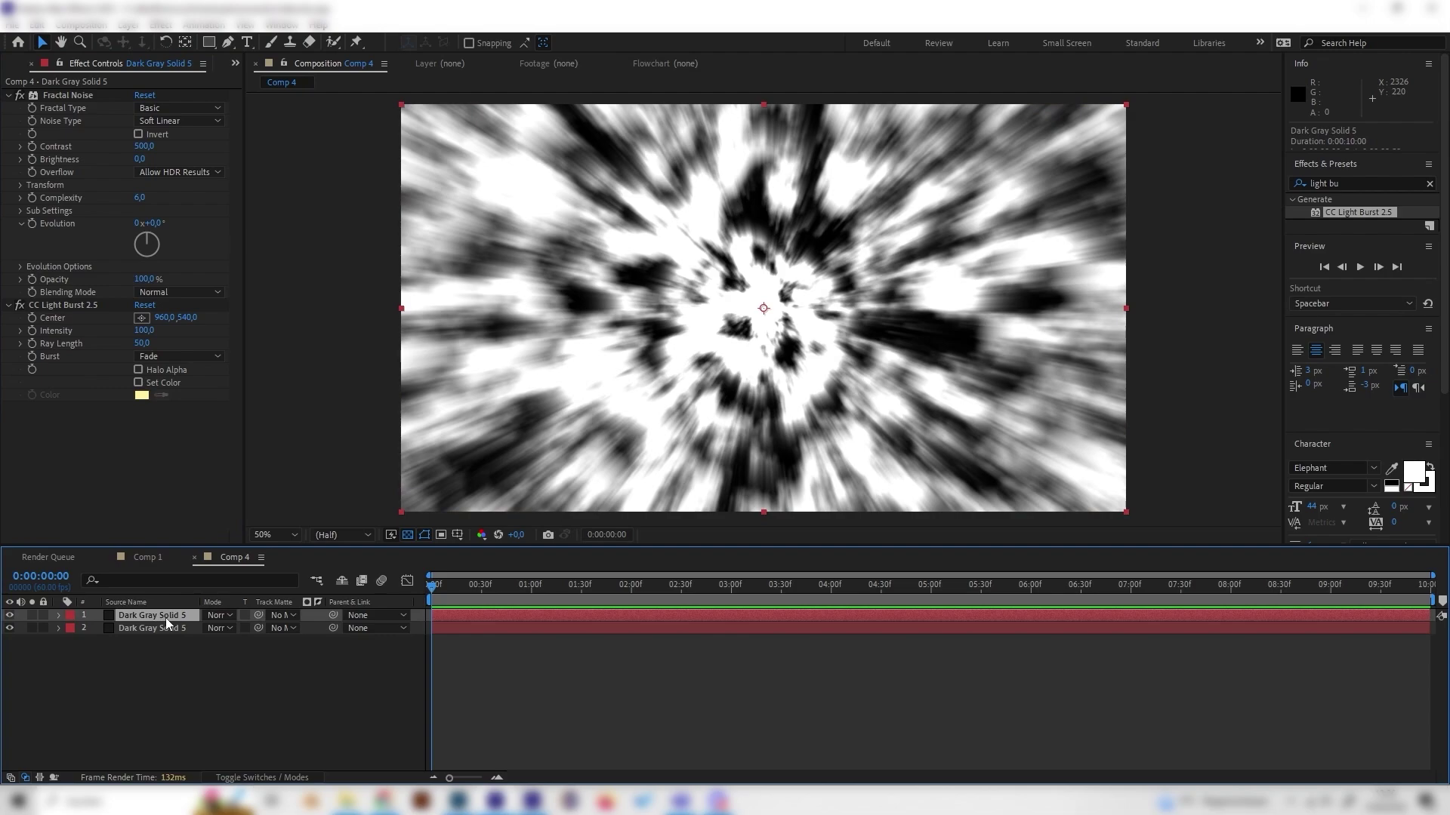
{"action": "key", "text": "p"}
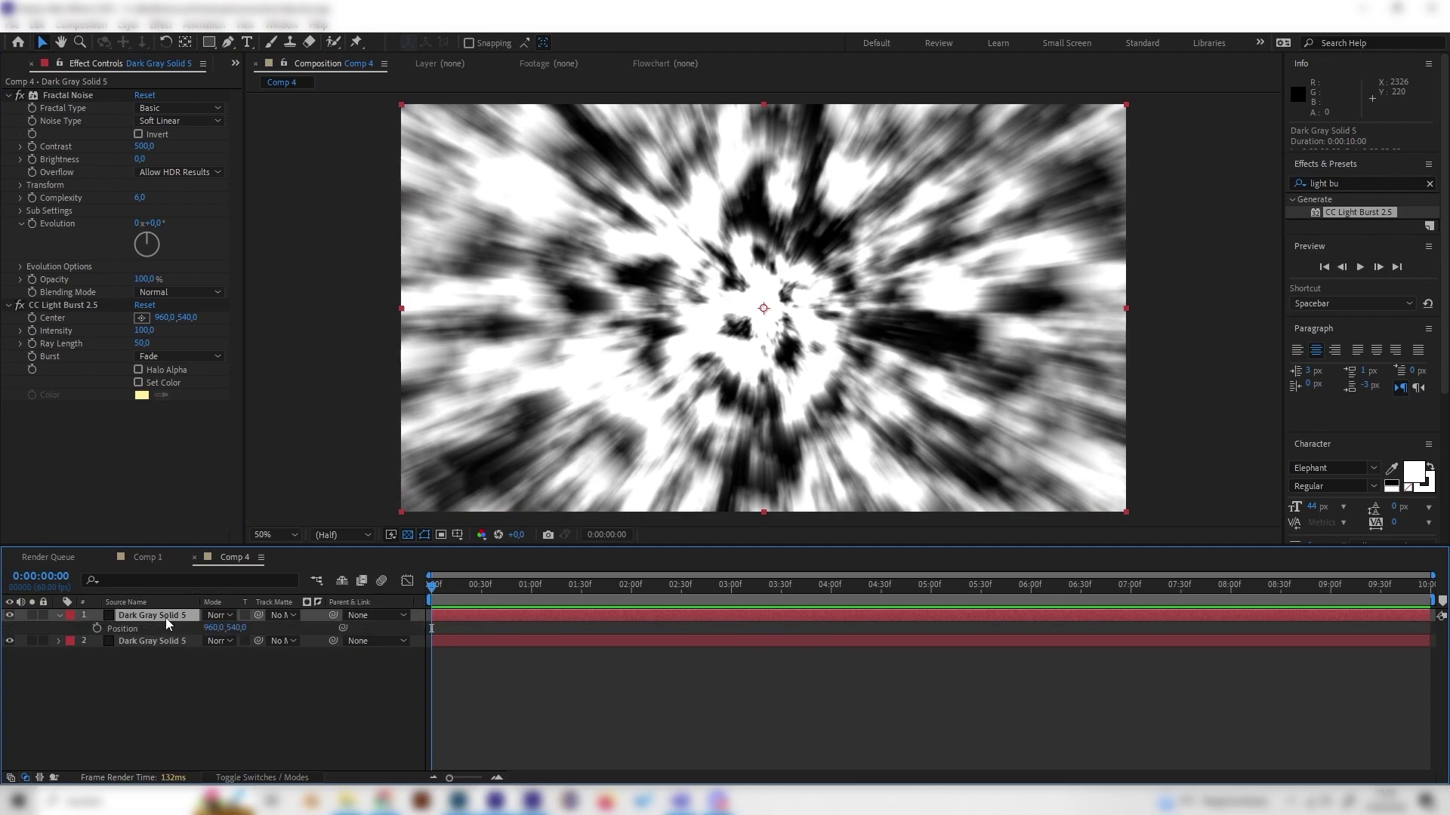
Move the noise layer to Position 960,1628 and set the burst Ray Length to 150
{"action": "left_click_drag", "start_coordinate": [244, 627], "coordinate": [389, 651]}
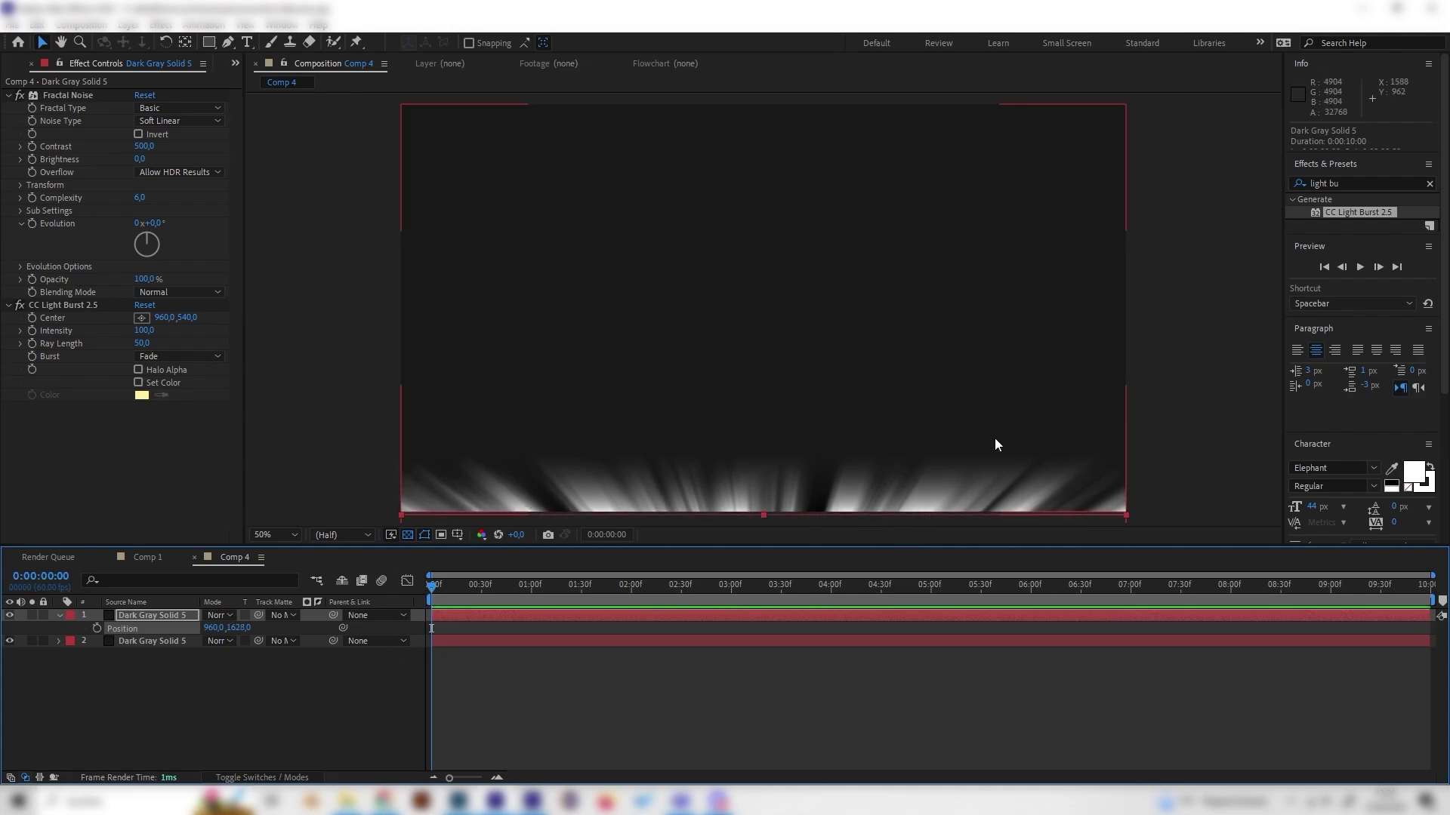
{"action": "left_click", "coordinate": [306, 677]}
{"action": "left_click", "coordinate": [157, 614]}
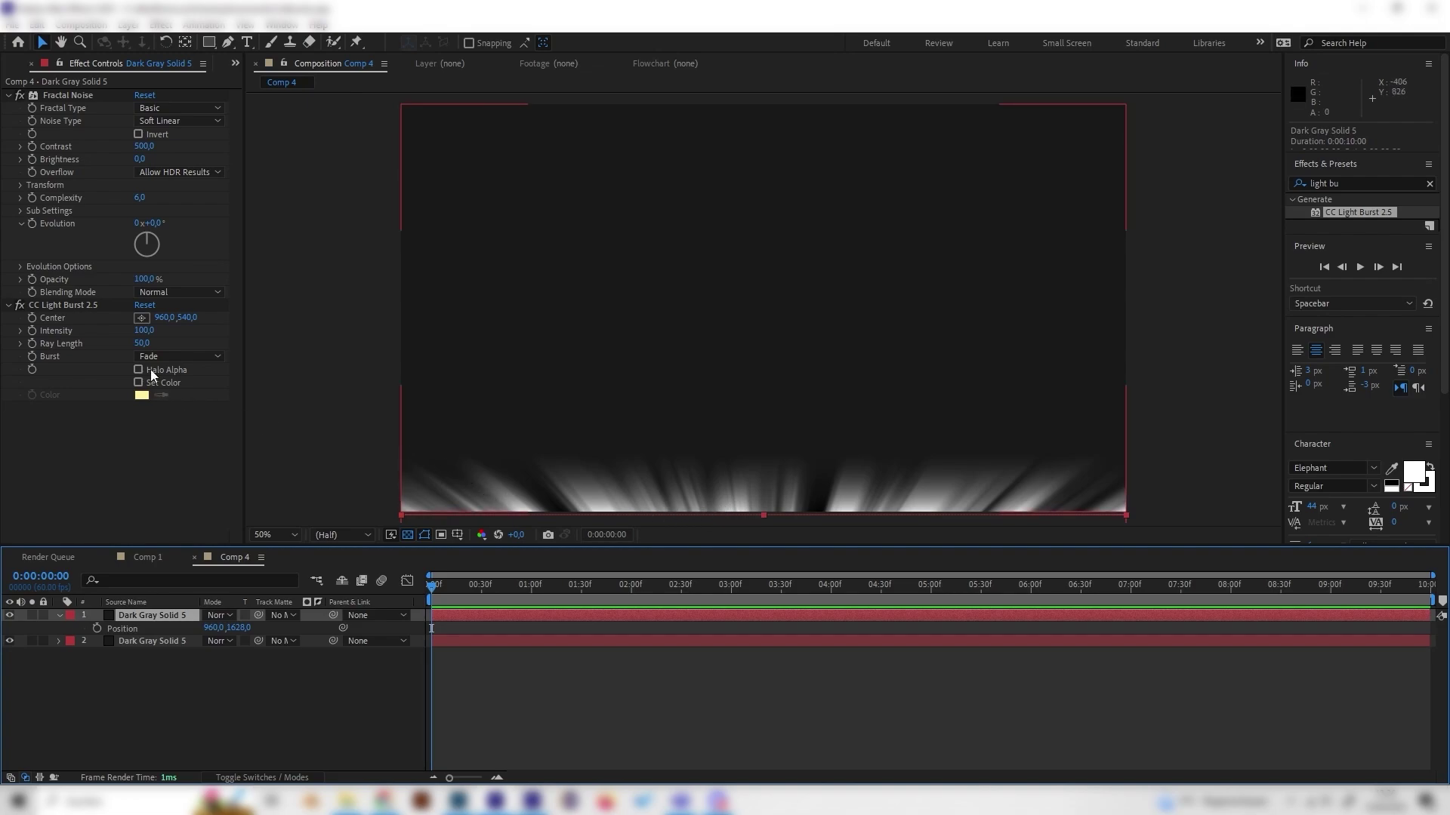
{"action": "left_click", "coordinate": [142, 343]}
{"action": "type", "text": "1"}
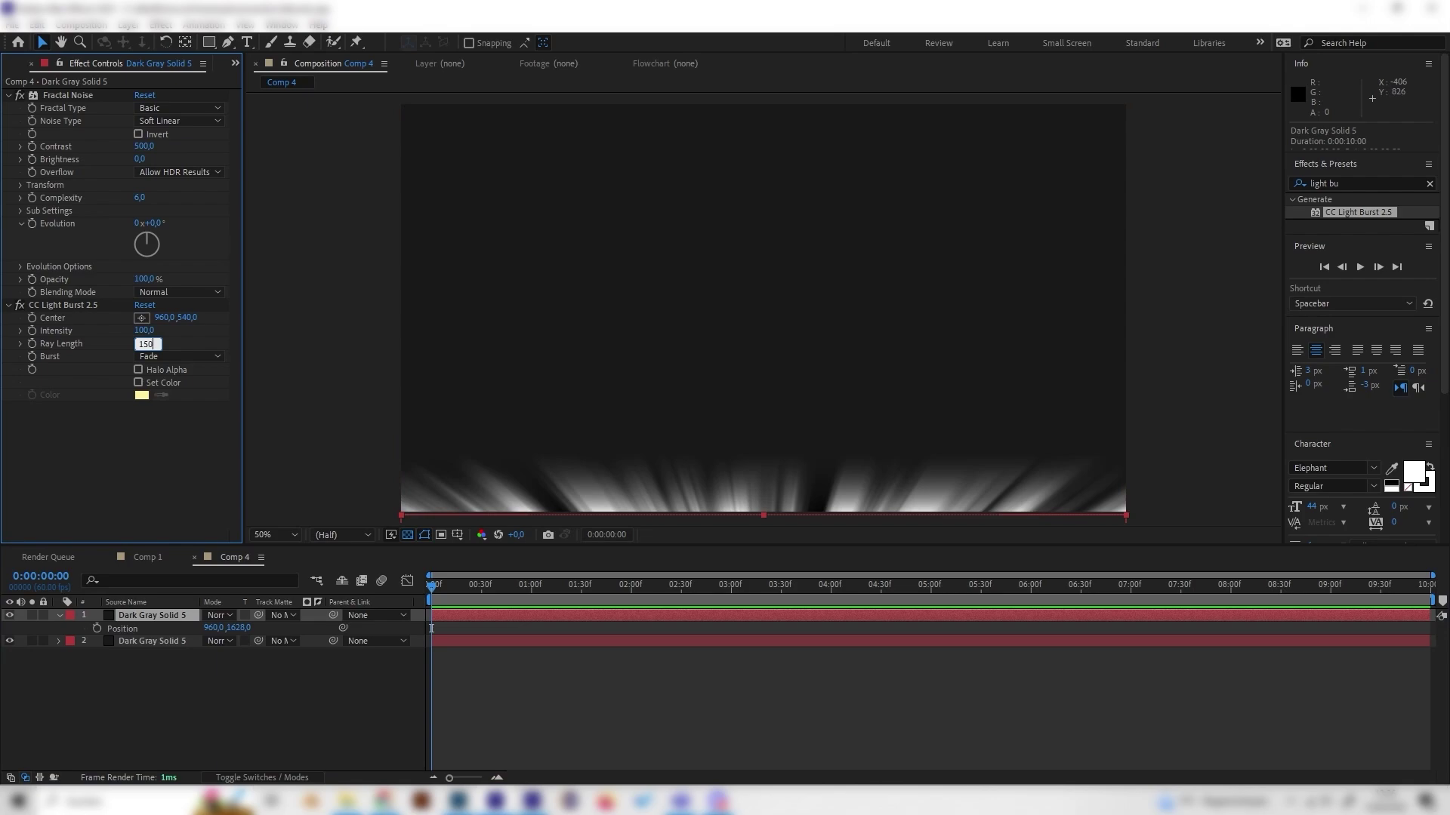
{"action": "key", "text": "Return"}
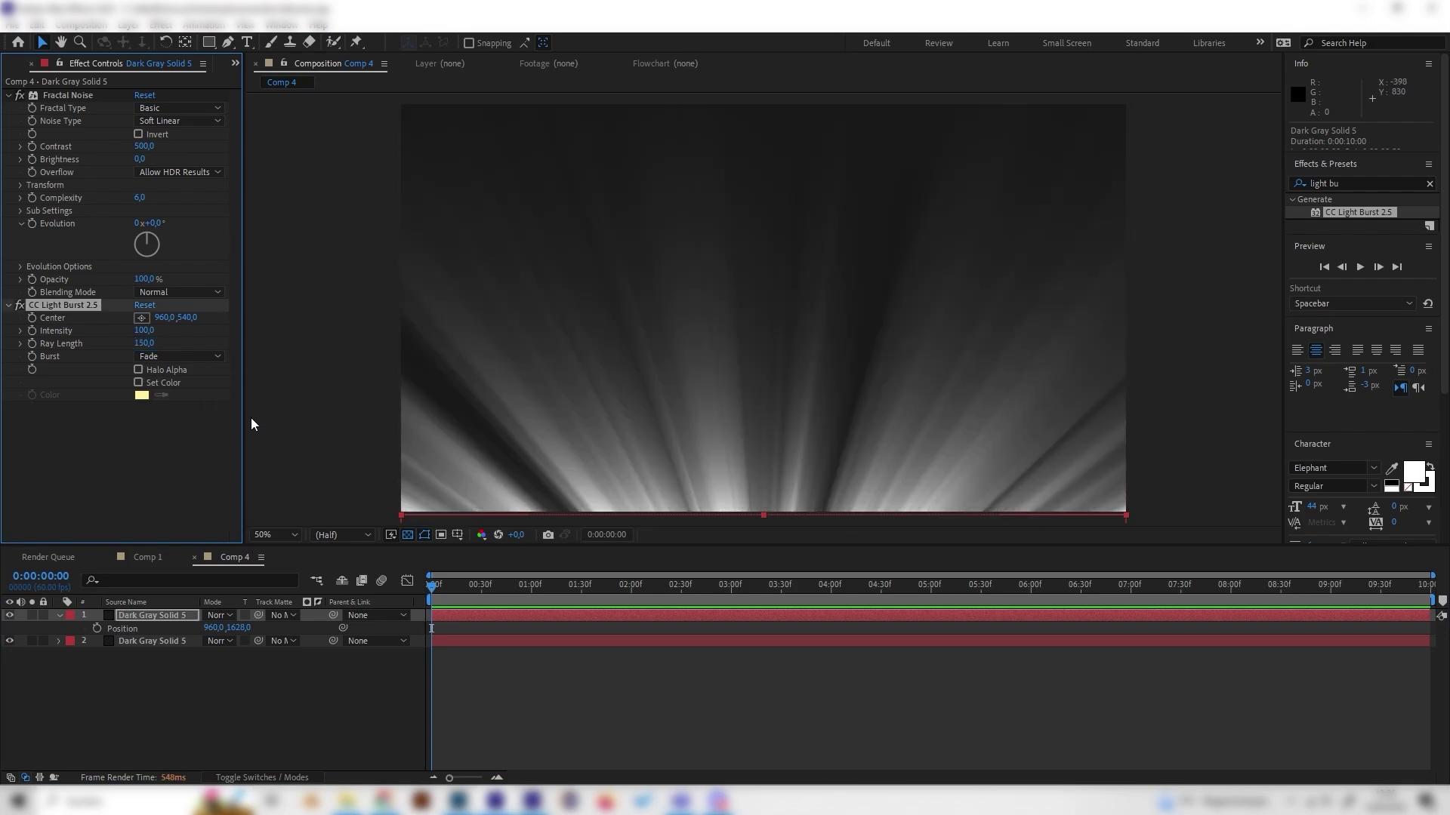
Change the CC Light Burst Ray Length to 160
{"action": "left_click", "coordinate": [146, 343]}
{"action": "key", "text": "BackSpace"}
{"action": "type", "text": "1"}
{"action": "key", "text": "Return"}
Try a burst Intensity of 960, then set the Intensity back down
{"action": "left_click", "coordinate": [143, 330]}
{"action": "type", "text": "960"}
{"action": "key", "text": "Return"}
{"action": "left_click", "coordinate": [148, 330]}
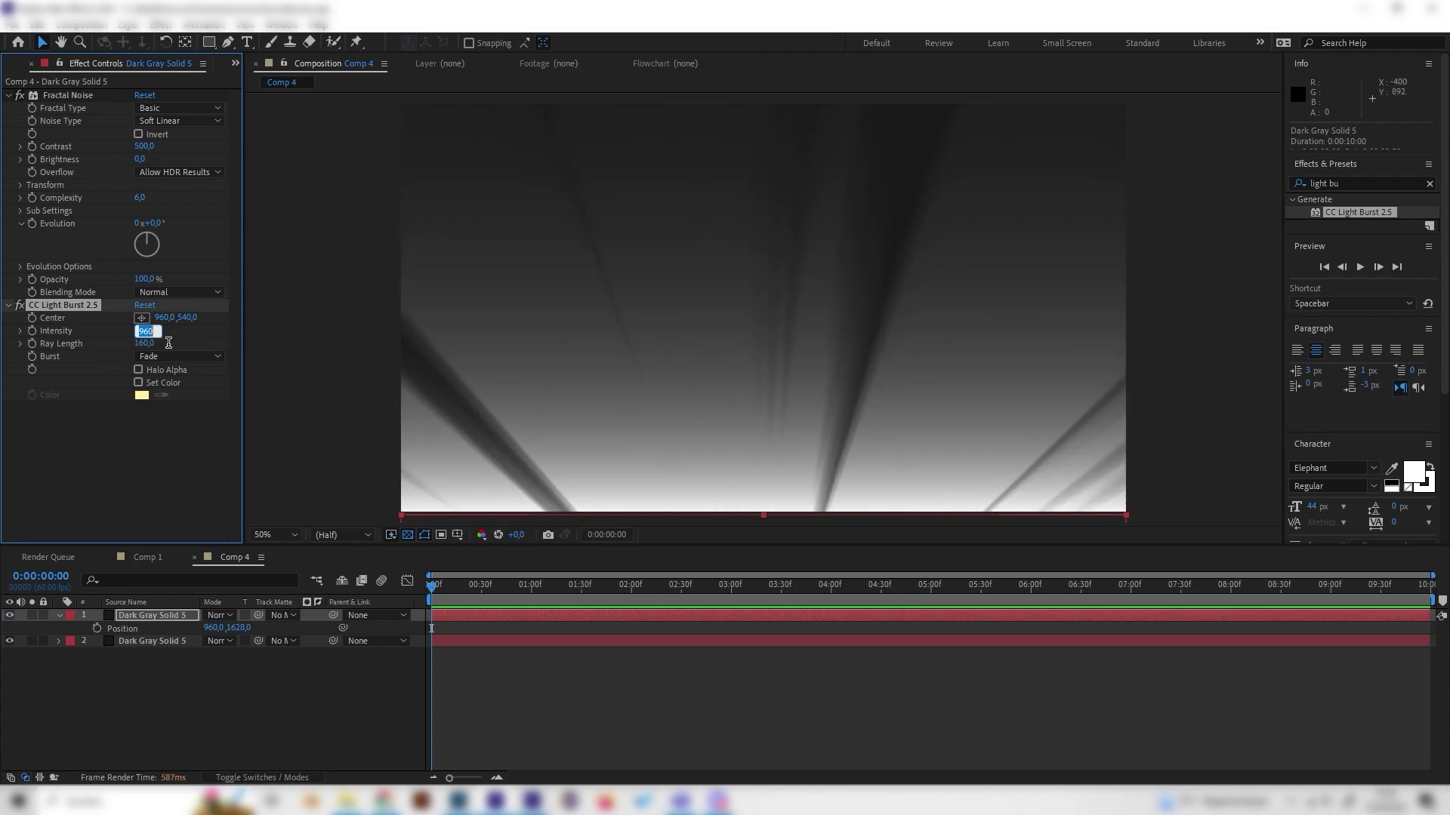
{"action": "type", "text": "350"}
{"action": "key", "text": "Return"}
{"action": "left_click", "coordinate": [198, 664]}
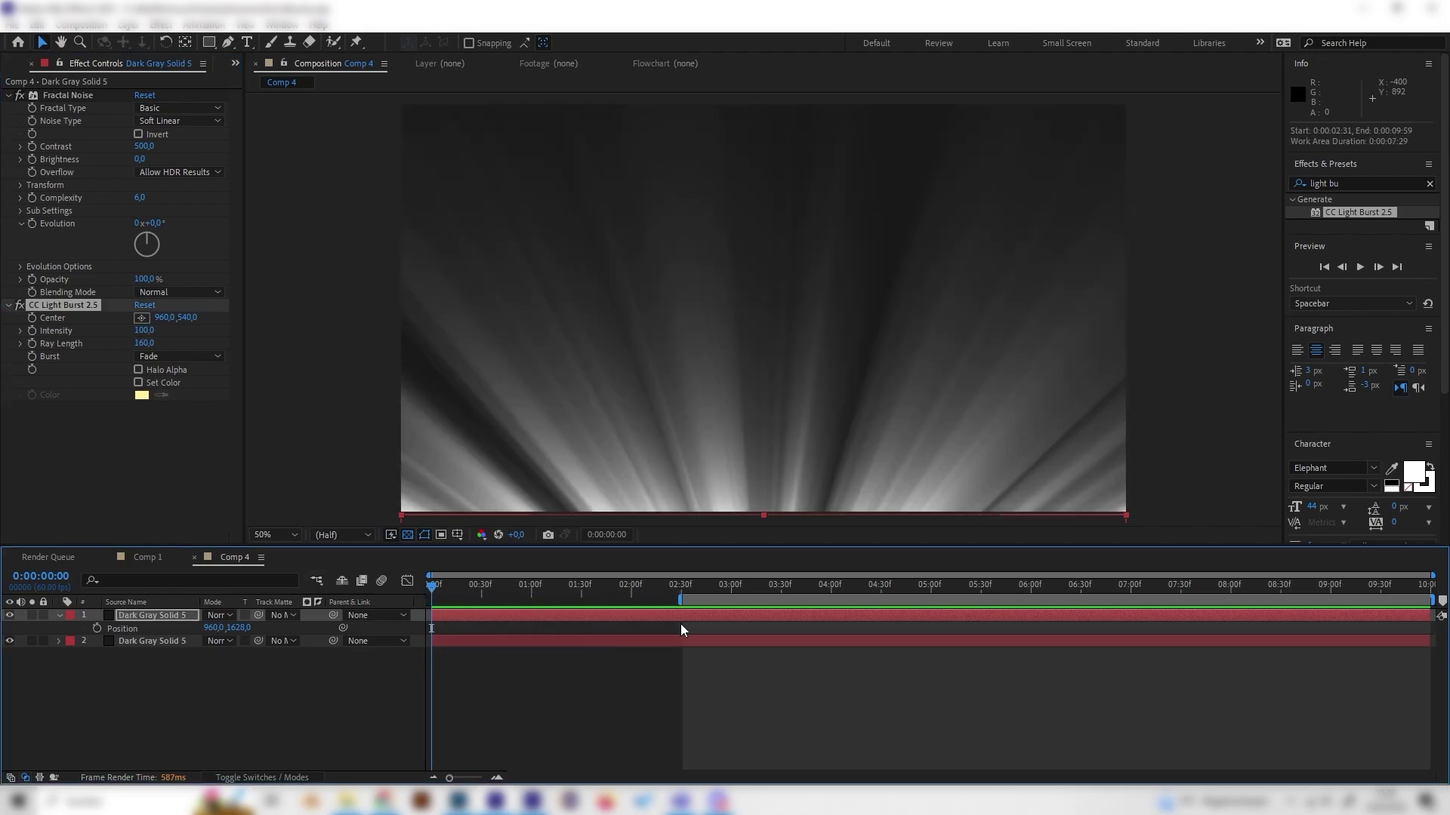
{"action": "left_click_drag", "start_coordinate": [444, 587], "coordinate": [650, 649]}
{"action": "left_click_drag", "start_coordinate": [488, 587], "coordinate": [624, 600]}
{"action": "left_click", "coordinate": [154, 557]}
{"action": "left_click", "coordinate": [241, 557]}
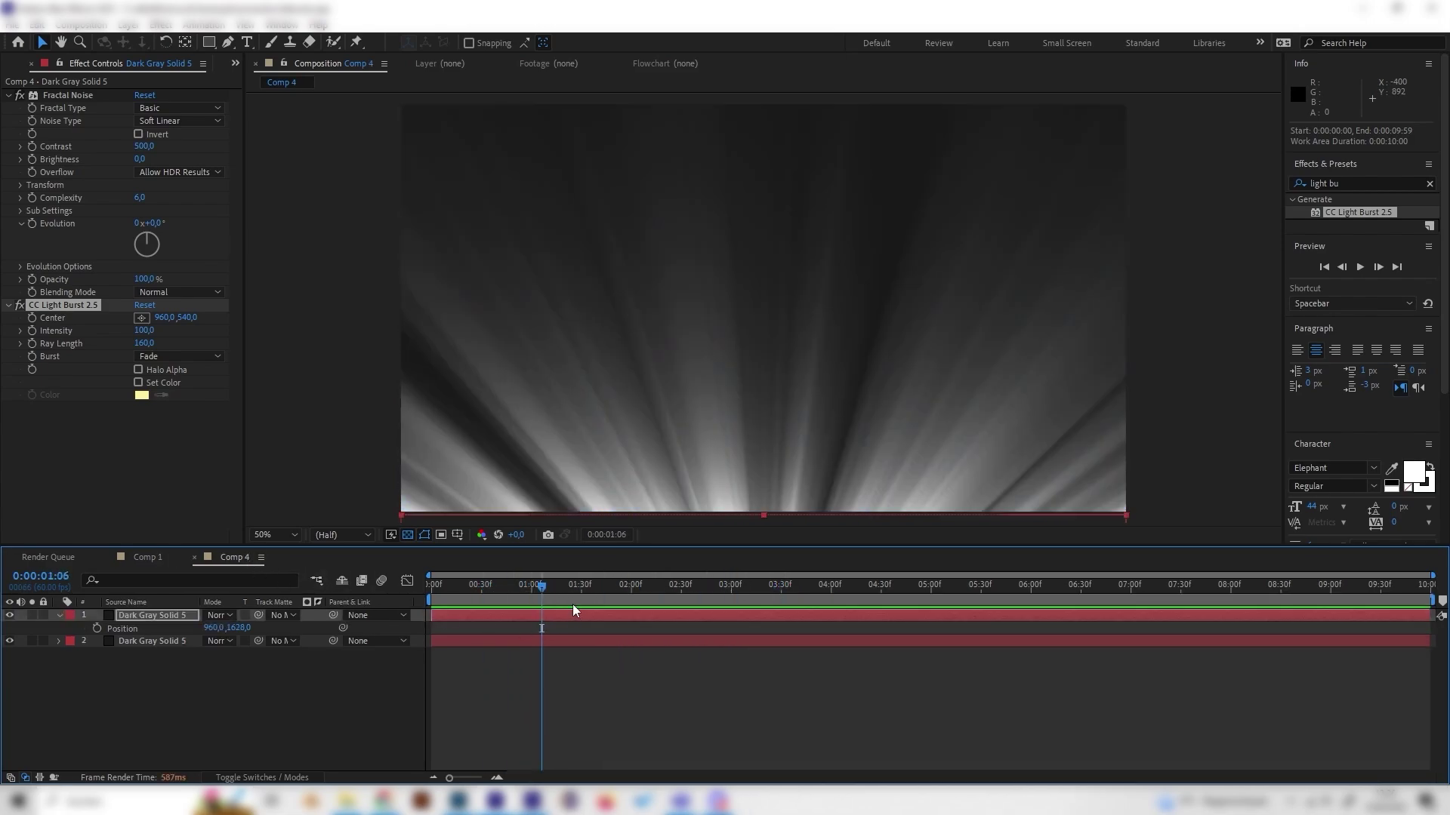
{"action": "left_click_drag", "start_coordinate": [469, 598], "coordinate": [404, 599]}
{"action": "left_click", "coordinate": [69, 97]}
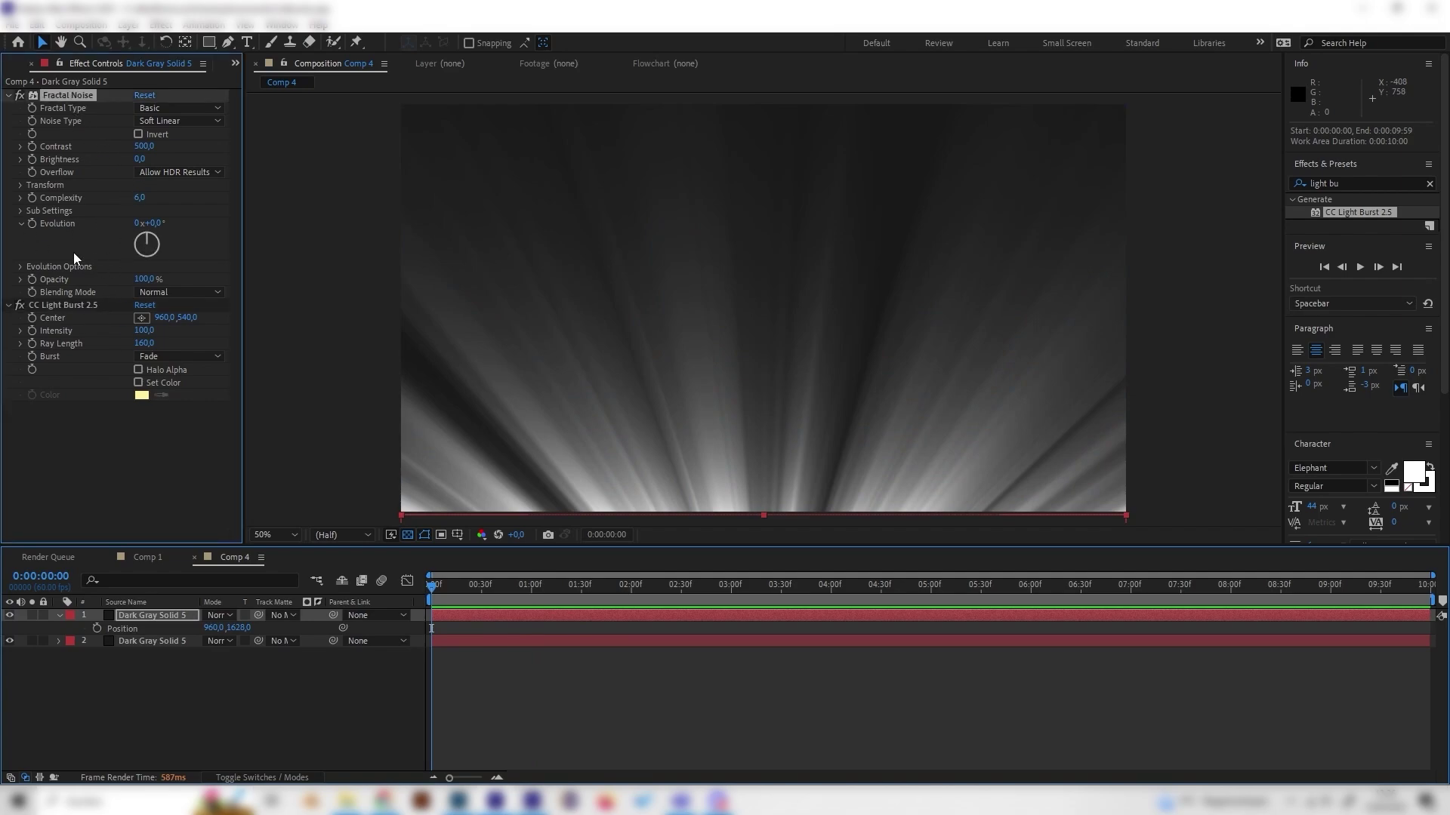
At the composition's end, set the Fractal Noise Evolution to 2 revolutions
{"action": "mouse_move", "coordinate": [427, 579]}
{"action": "left_mouse_down"}
{"action": "mouse_move", "coordinate": [538, 583]}
{"action": "mouse_move", "coordinate": [429, 583]}
{"action": "left_mouse_up"}
{"action": "left_click", "coordinate": [28, 225]}
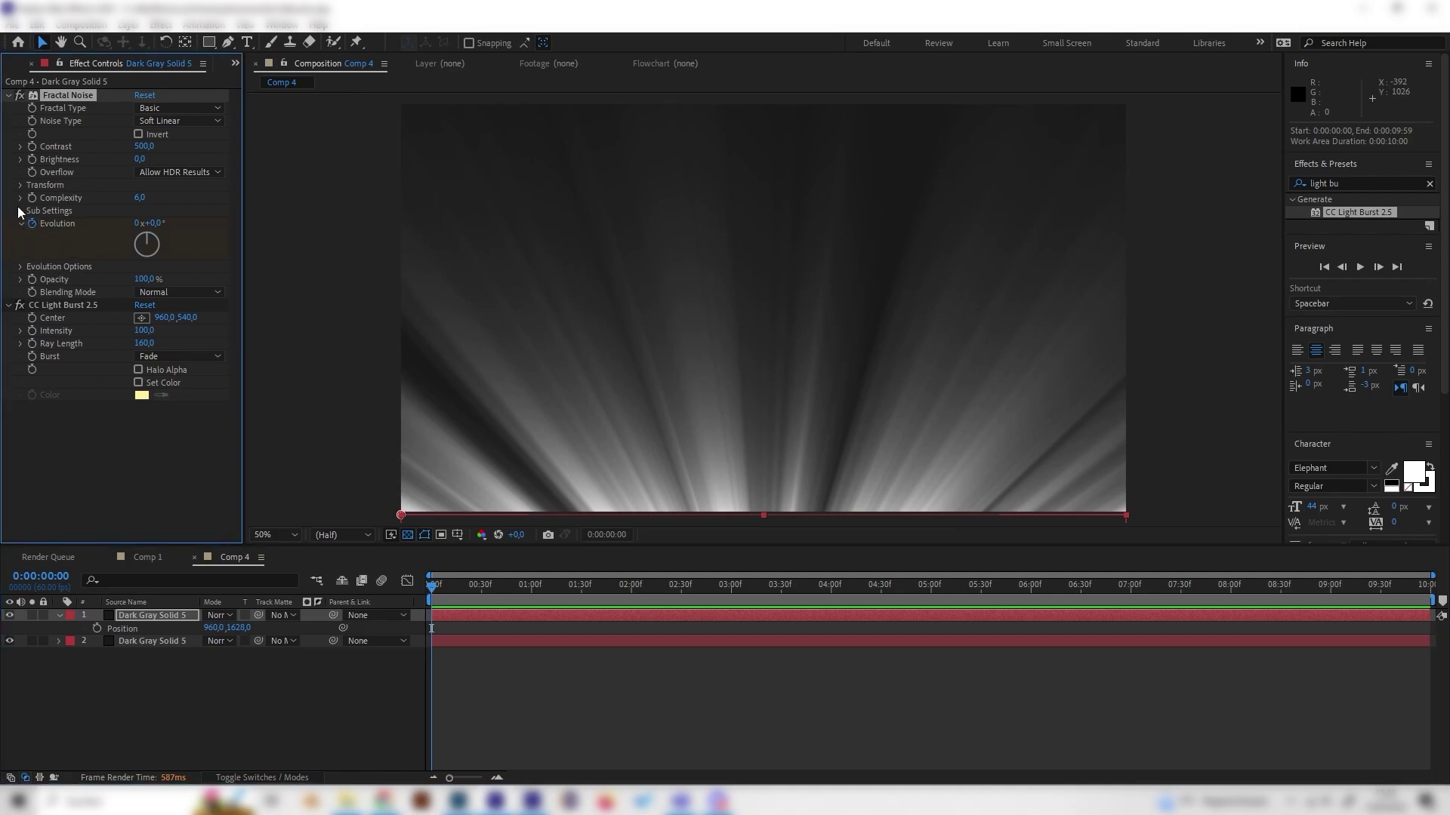
{"action": "left_click", "coordinate": [1337, 597]}
{"action": "key", "text": "End"}
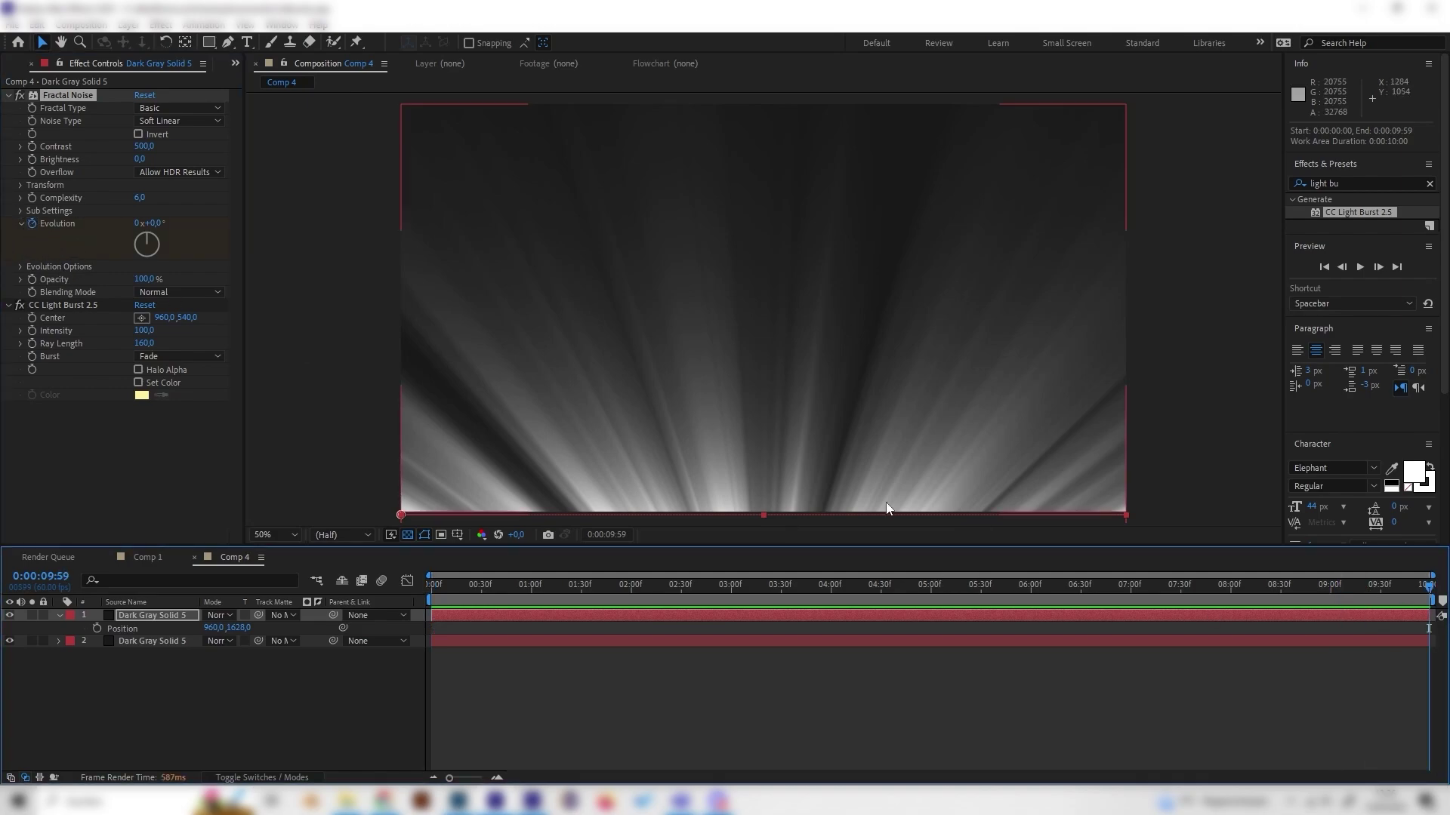
{"action": "left_click", "coordinate": [139, 223]}
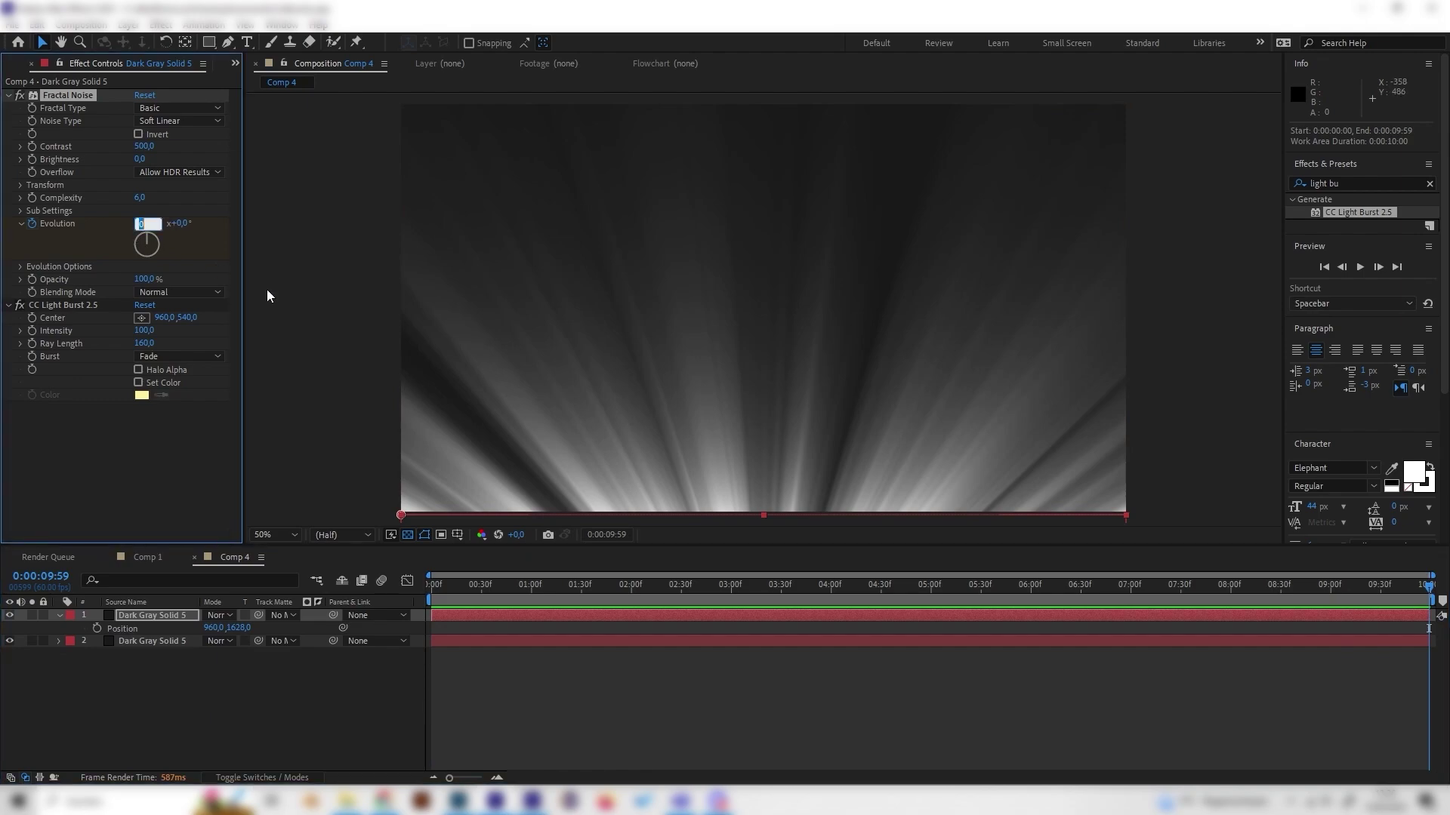
{"action": "type", "text": "2"}
{"action": "key", "text": "Return"}
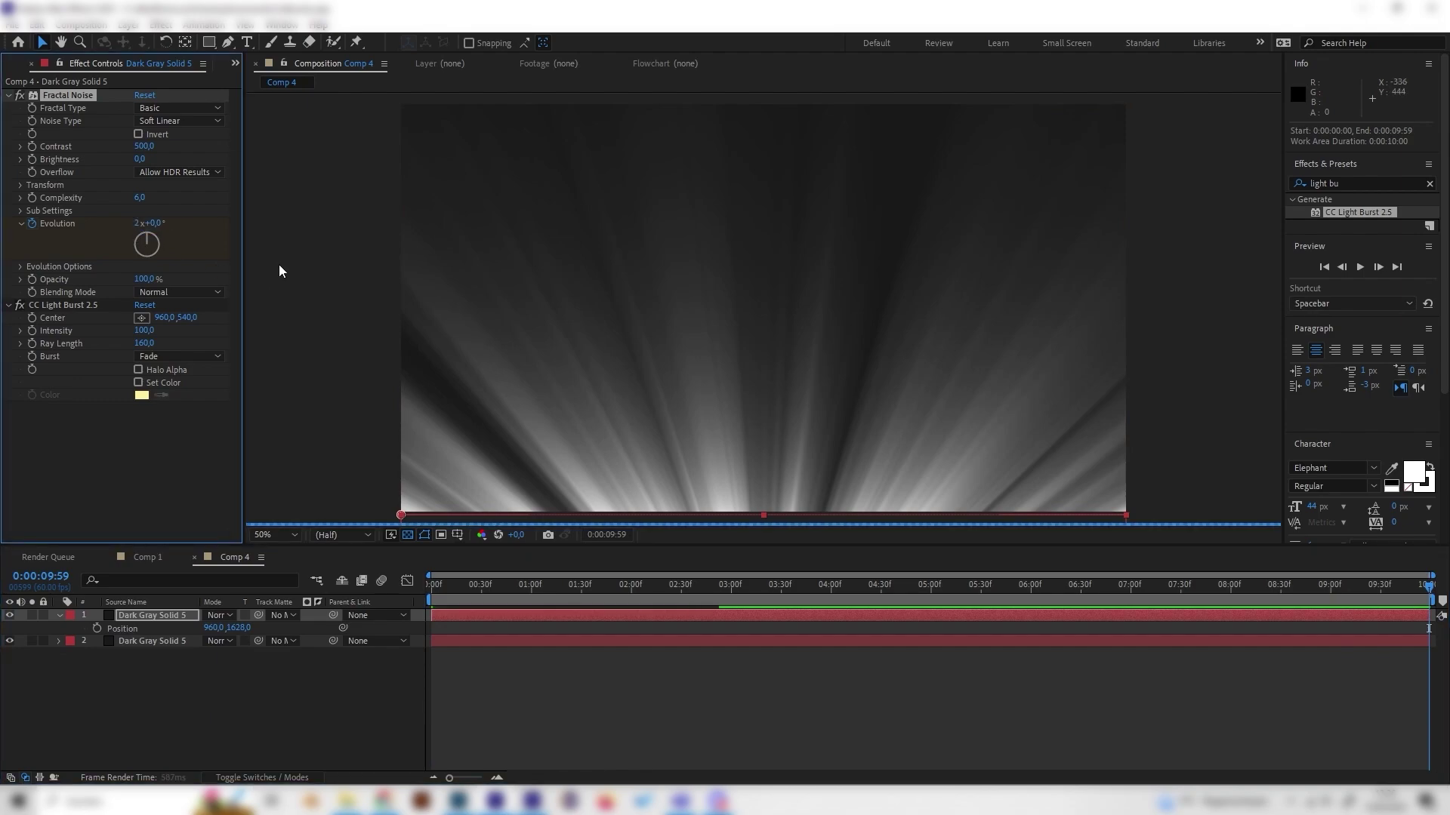
Preview the evolving rays and compare them with the finished burst in Comp 1
{"action": "left_click_drag", "start_coordinate": [537, 589], "coordinate": [761, 593]}
{"action": "left_click", "coordinate": [147, 557]}
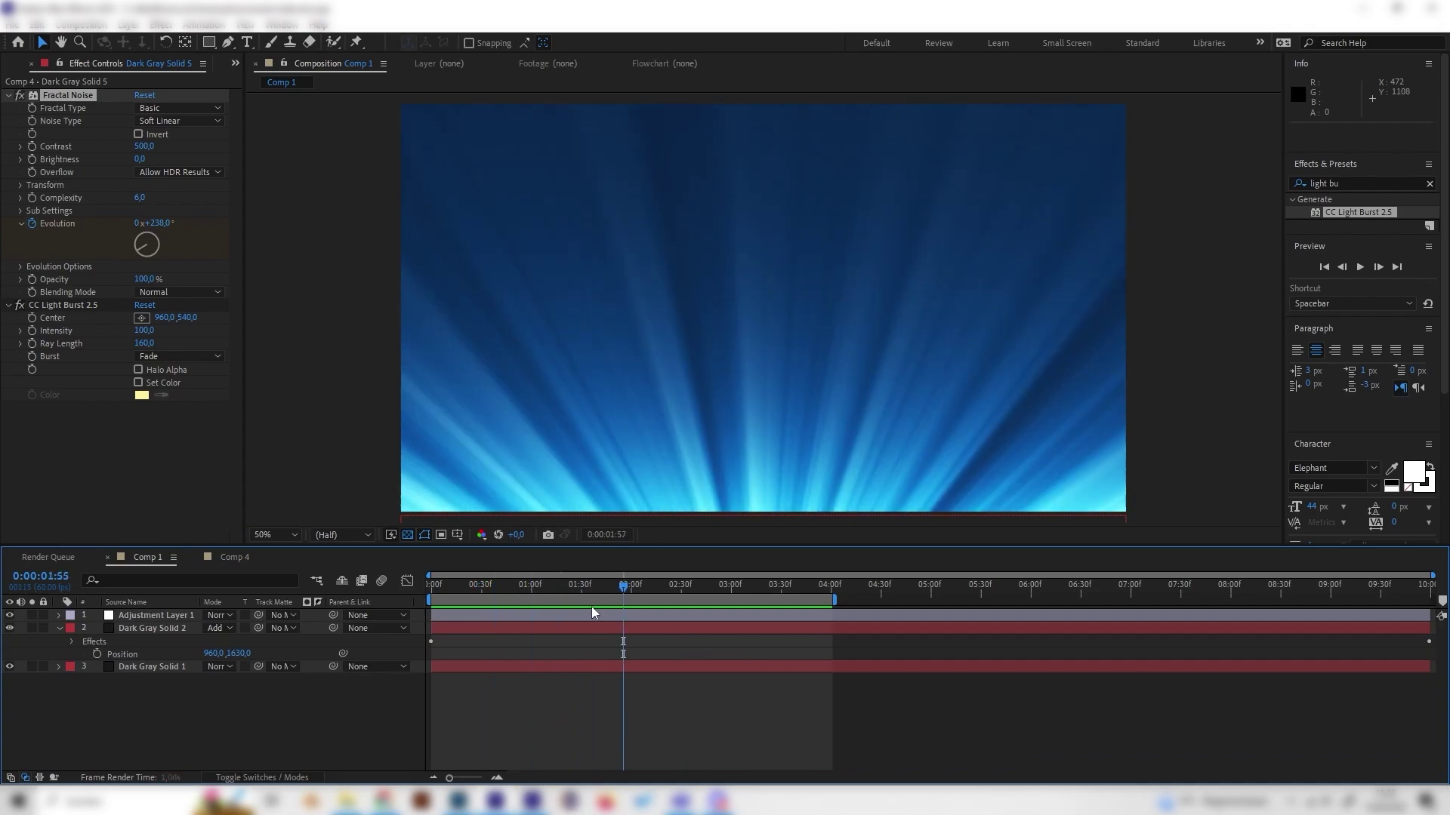
{"action": "left_click_drag", "start_coordinate": [586, 604], "coordinate": [564, 628]}
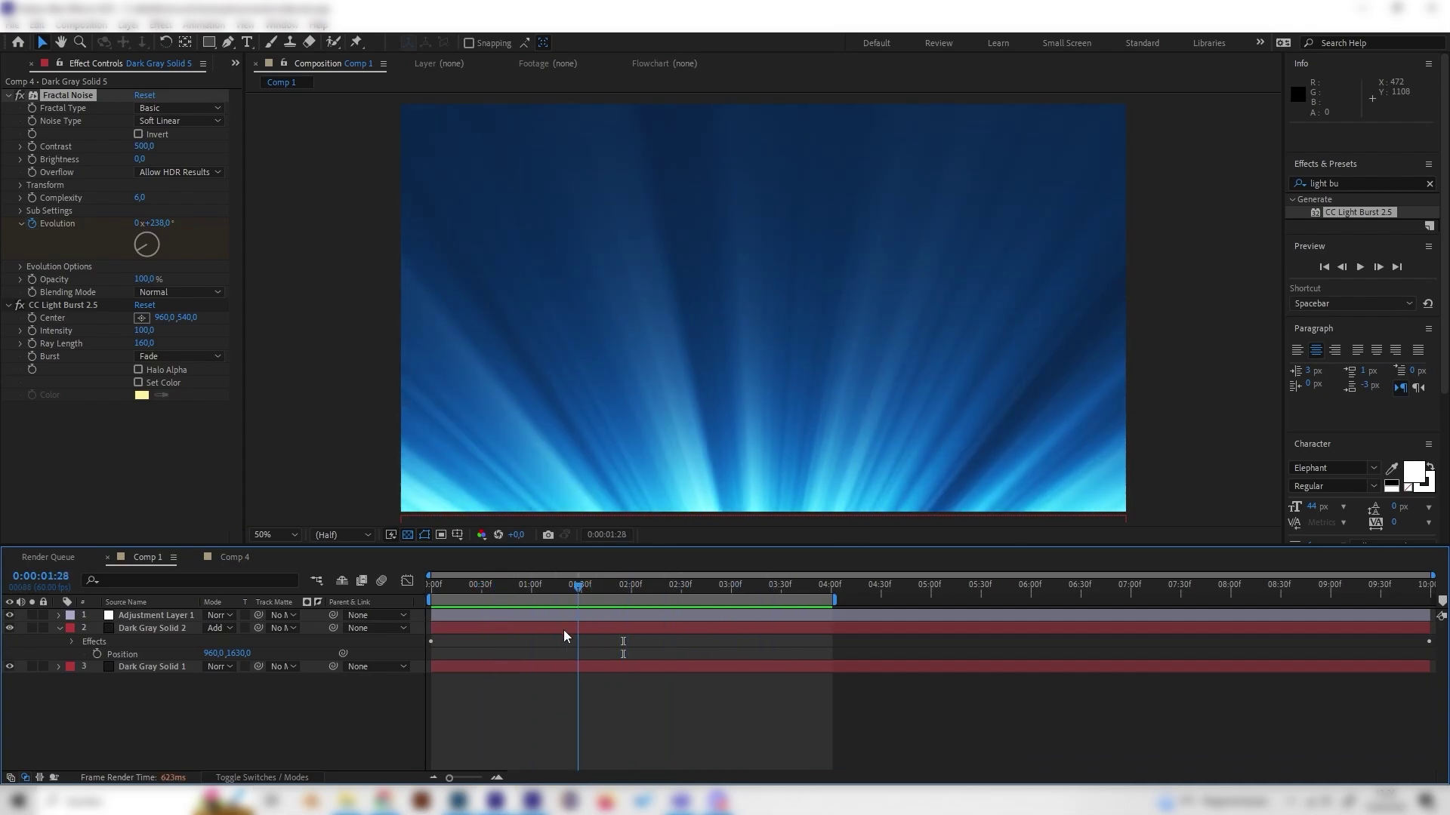
{"action": "left_click", "coordinate": [234, 557]}
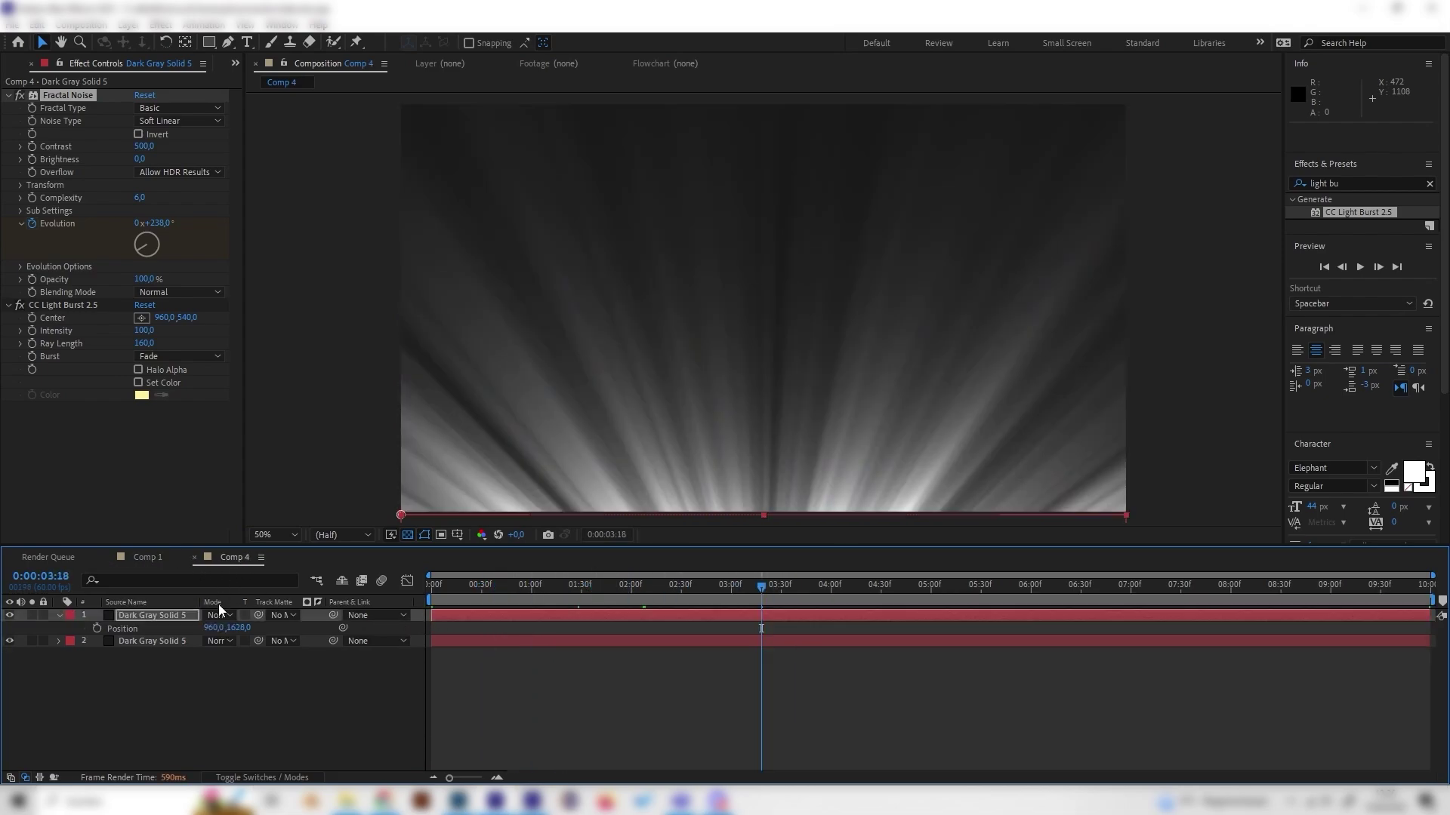
Apply the Tritone effect to the top ray layer
{"action": "left_click", "coordinate": [164, 618]}
{"action": "left_click", "coordinate": [1353, 184]}
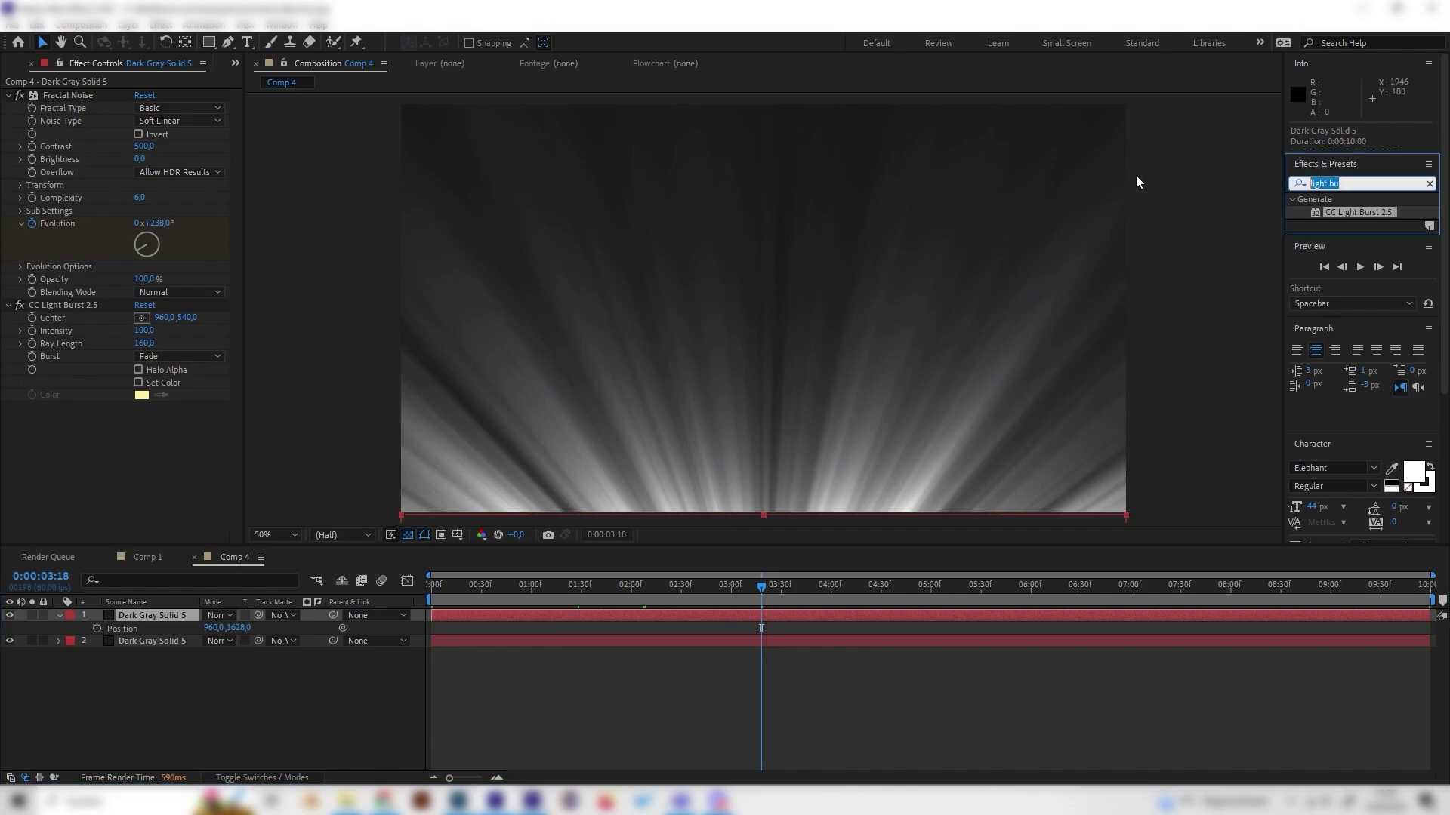
{"action": "key", "text": "BackSpace"}
{"action": "type", "text": "trit"}
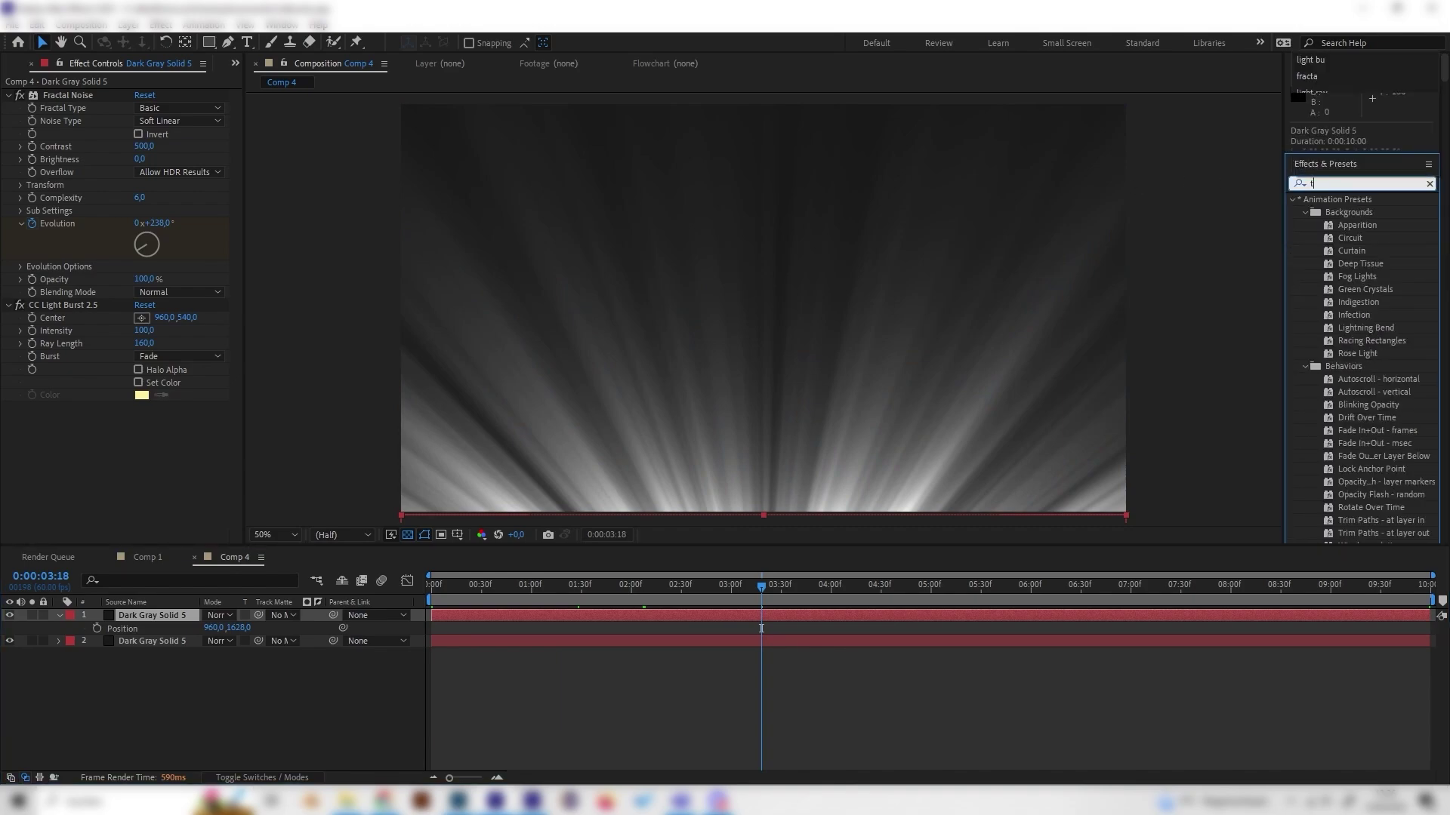
{"action": "double_click", "coordinate": [1360, 214]}
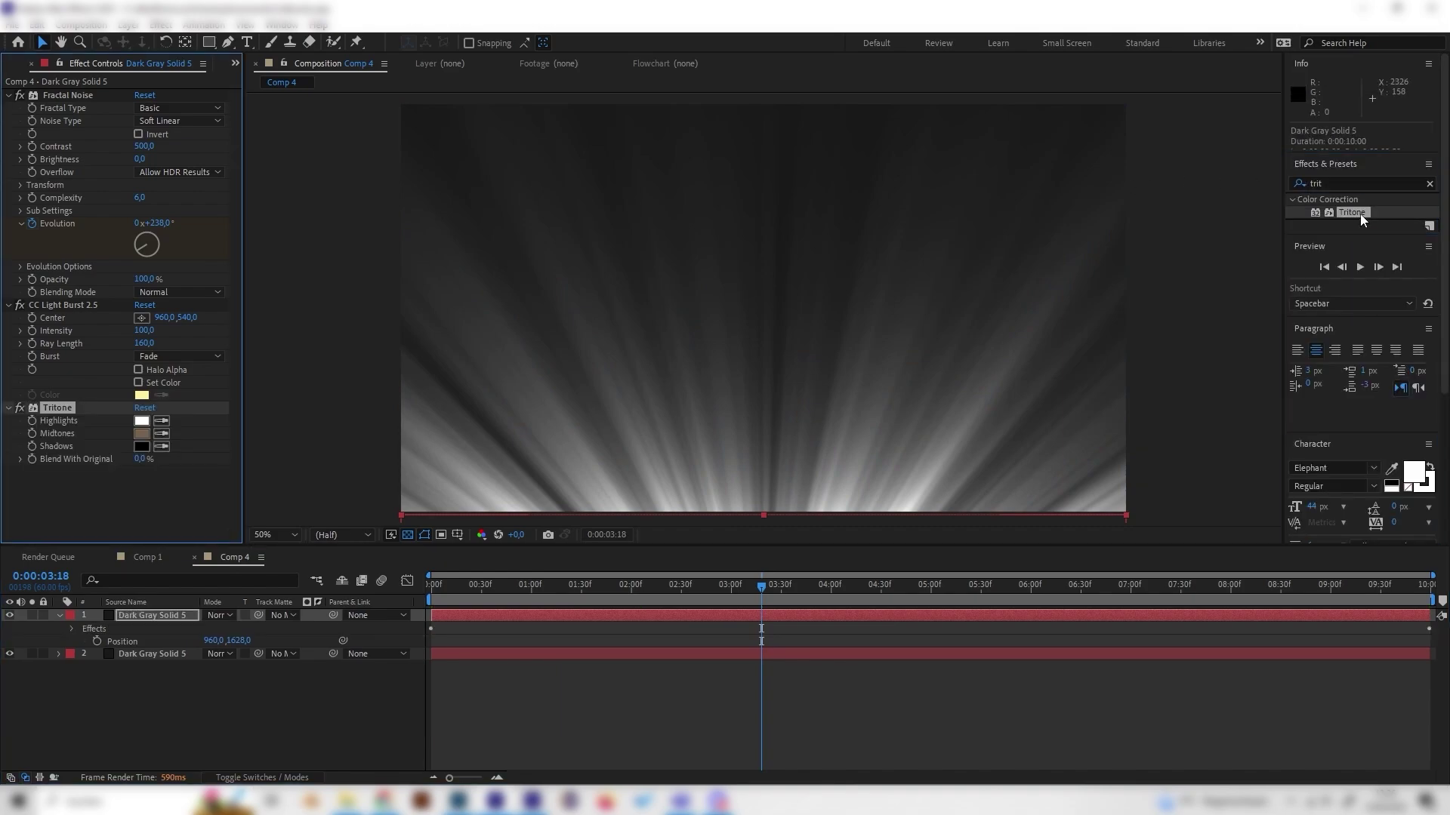
Set the Tritone Midtones to a dark blue, 235393
{"action": "left_click", "coordinate": [141, 433]}
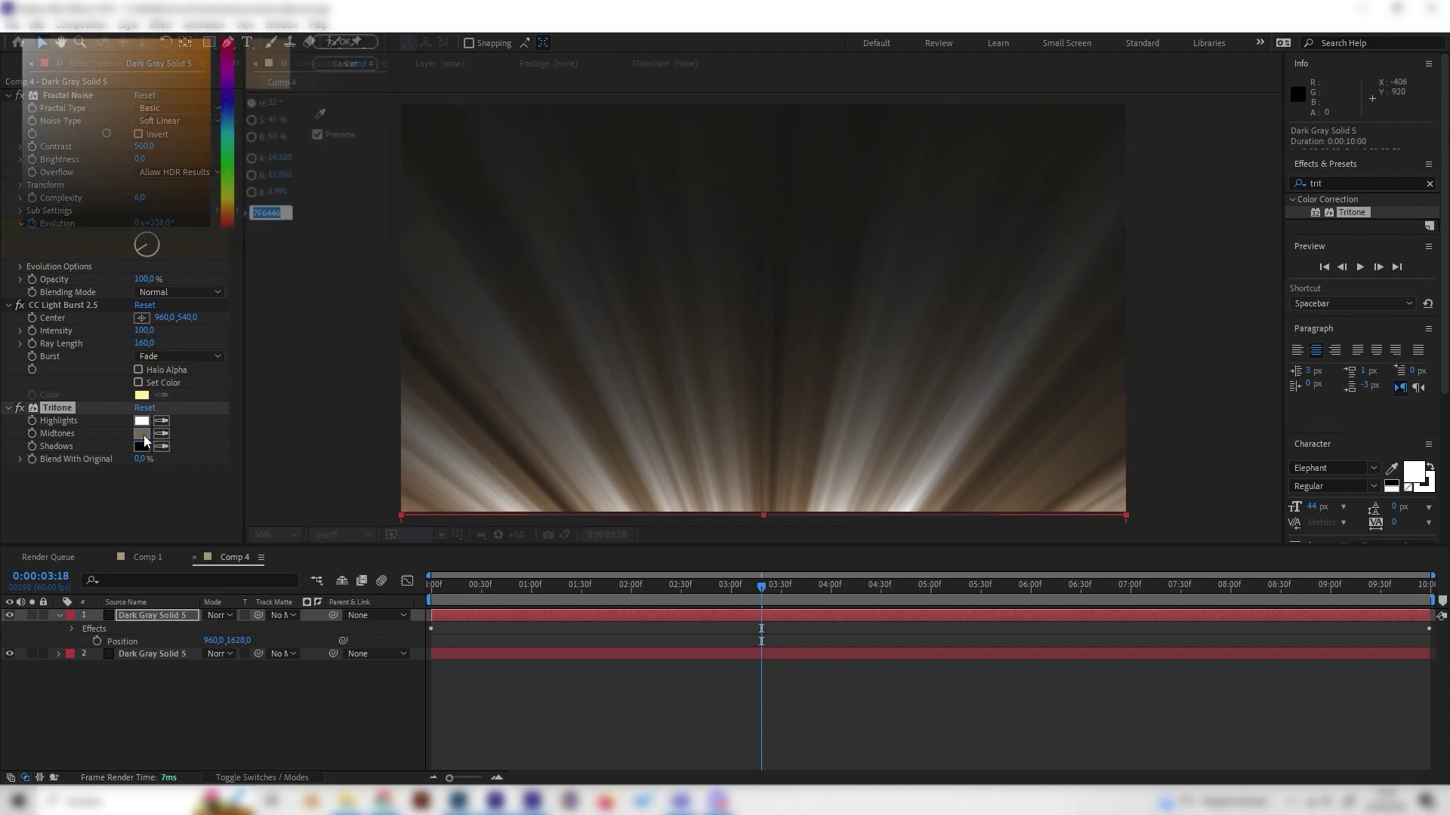
{"action": "left_click", "coordinate": [228, 116]}
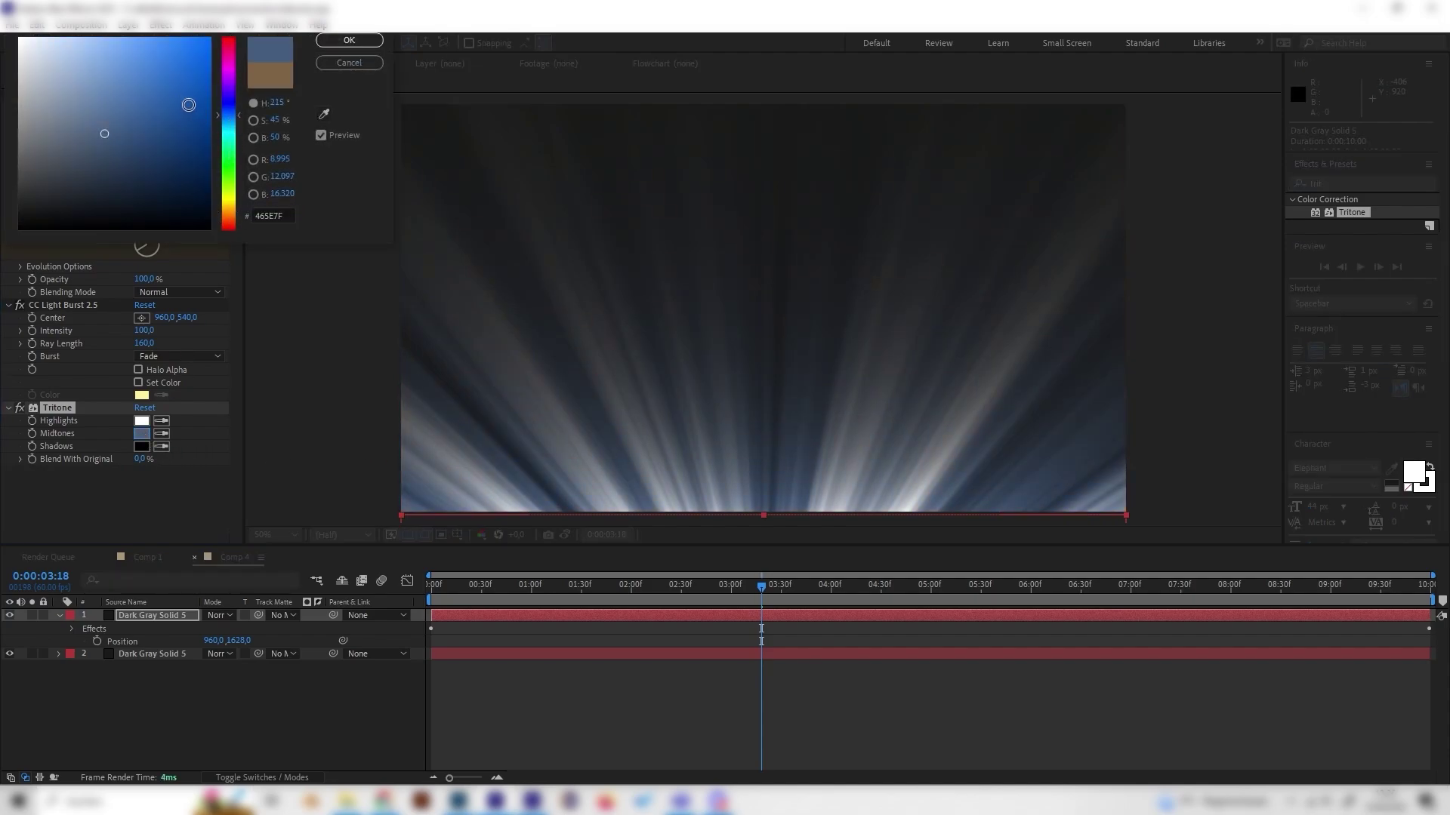
{"action": "left_click", "coordinate": [179, 36]}
{"action": "mouse_move", "coordinate": [163, 70]}
{"action": "left_mouse_down"}
{"action": "mouse_move", "coordinate": [182, 109]}
{"action": "mouse_move", "coordinate": [187, 77]}
{"action": "mouse_move", "coordinate": [165, 118]}
{"action": "left_mouse_up"}
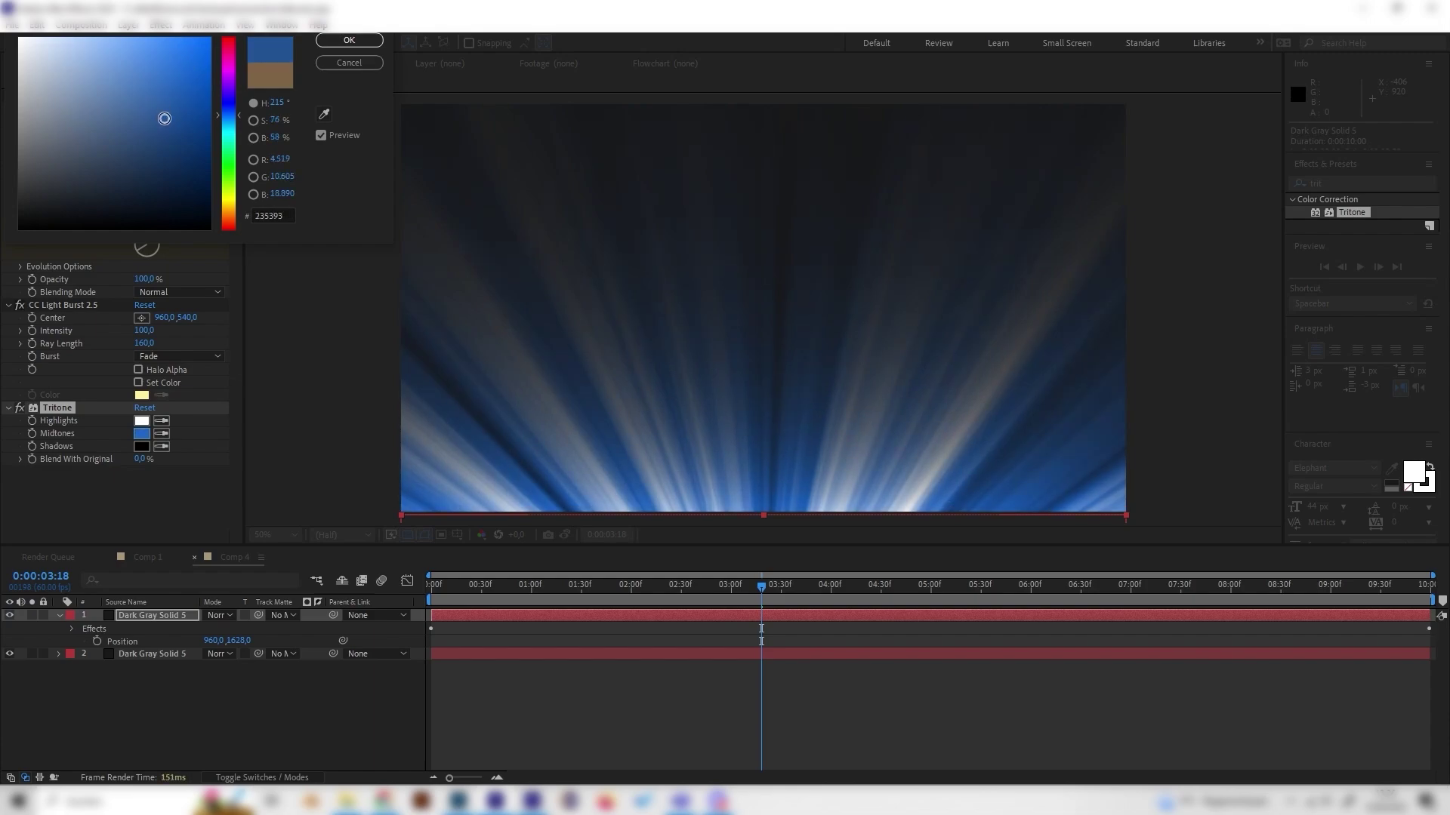
{"action": "left_click", "coordinate": [347, 41]}
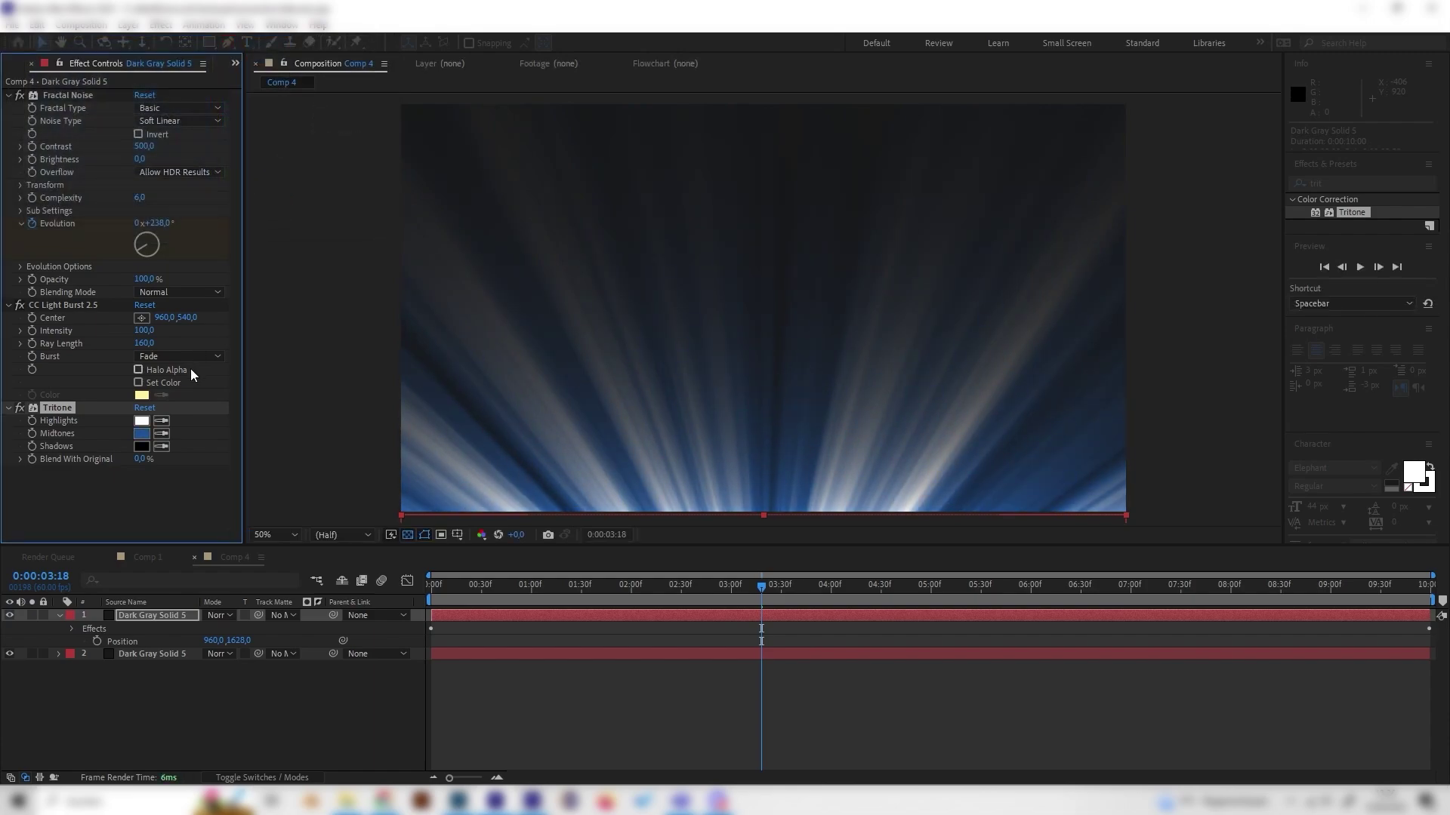
Set the Tritone Highlights to light cyan 49C9FF
{"action": "left_click", "coordinate": [141, 421]}
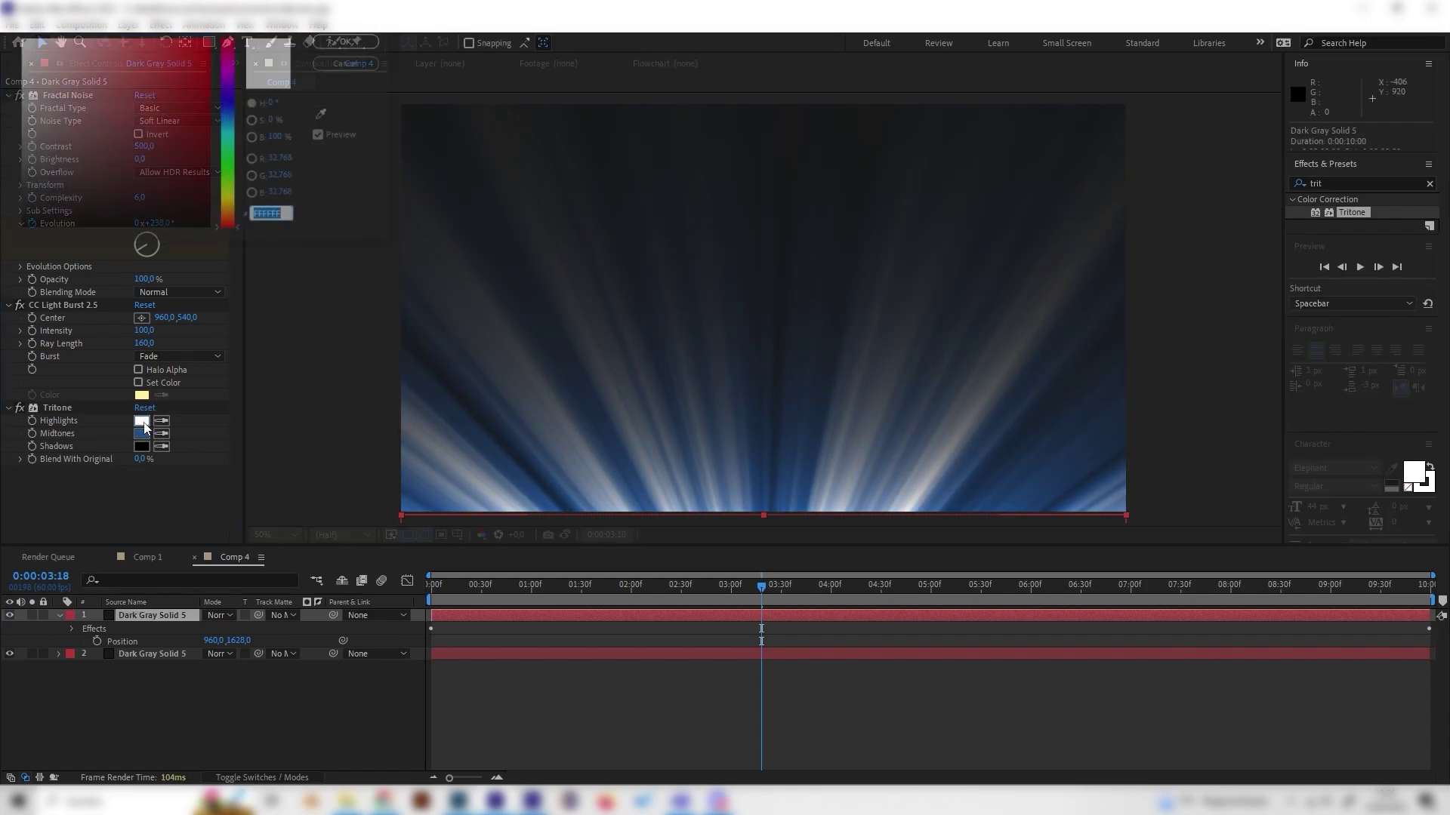
{"action": "left_click", "coordinate": [227, 125]}
{"action": "left_click", "coordinate": [155, 38]}
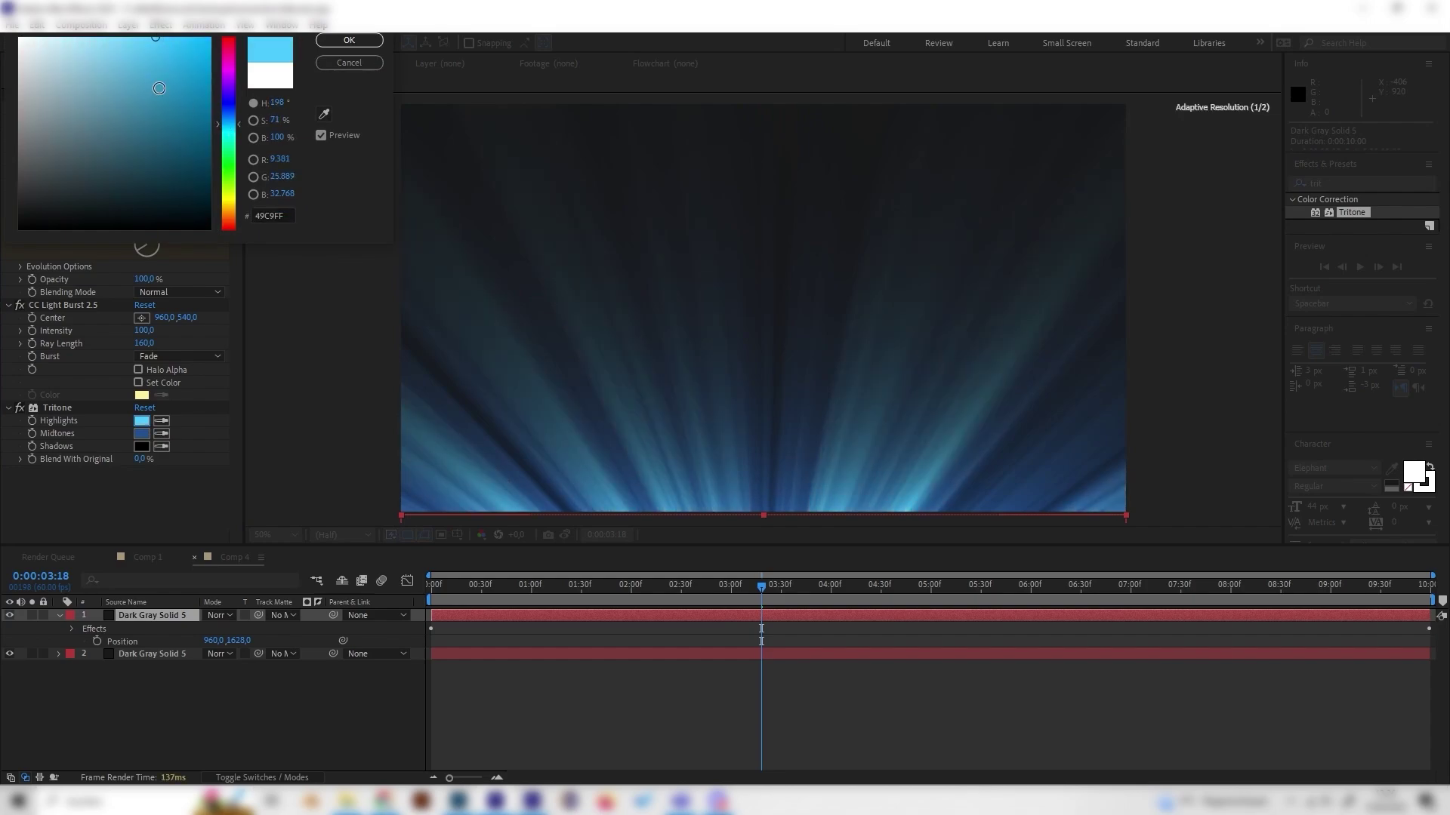
{"action": "left_click", "coordinate": [360, 41]}
{"action": "left_click", "coordinate": [162, 614]}
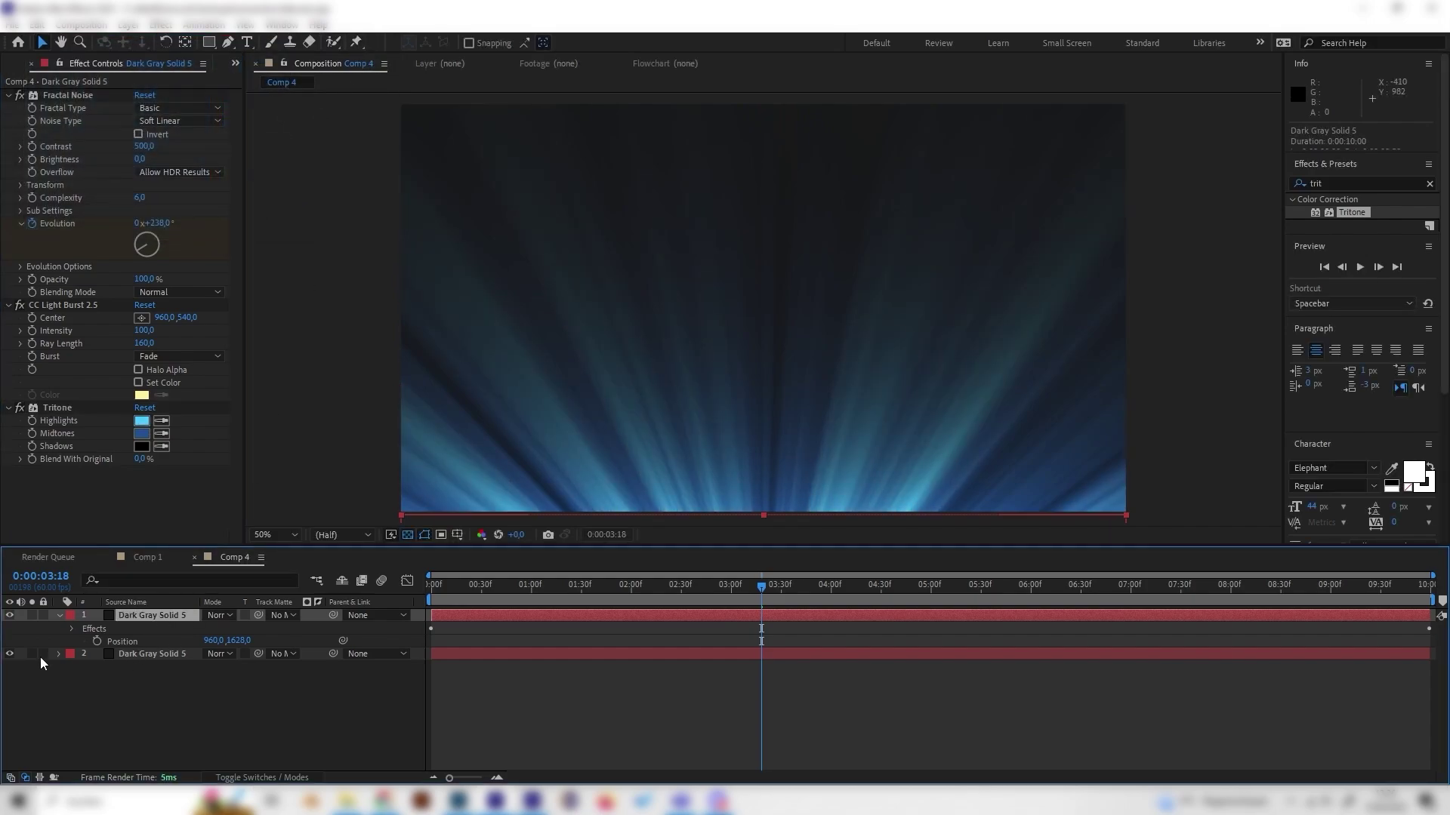
Apply the Fill effect to the bottom solid layer
{"action": "left_click", "coordinate": [137, 657]}
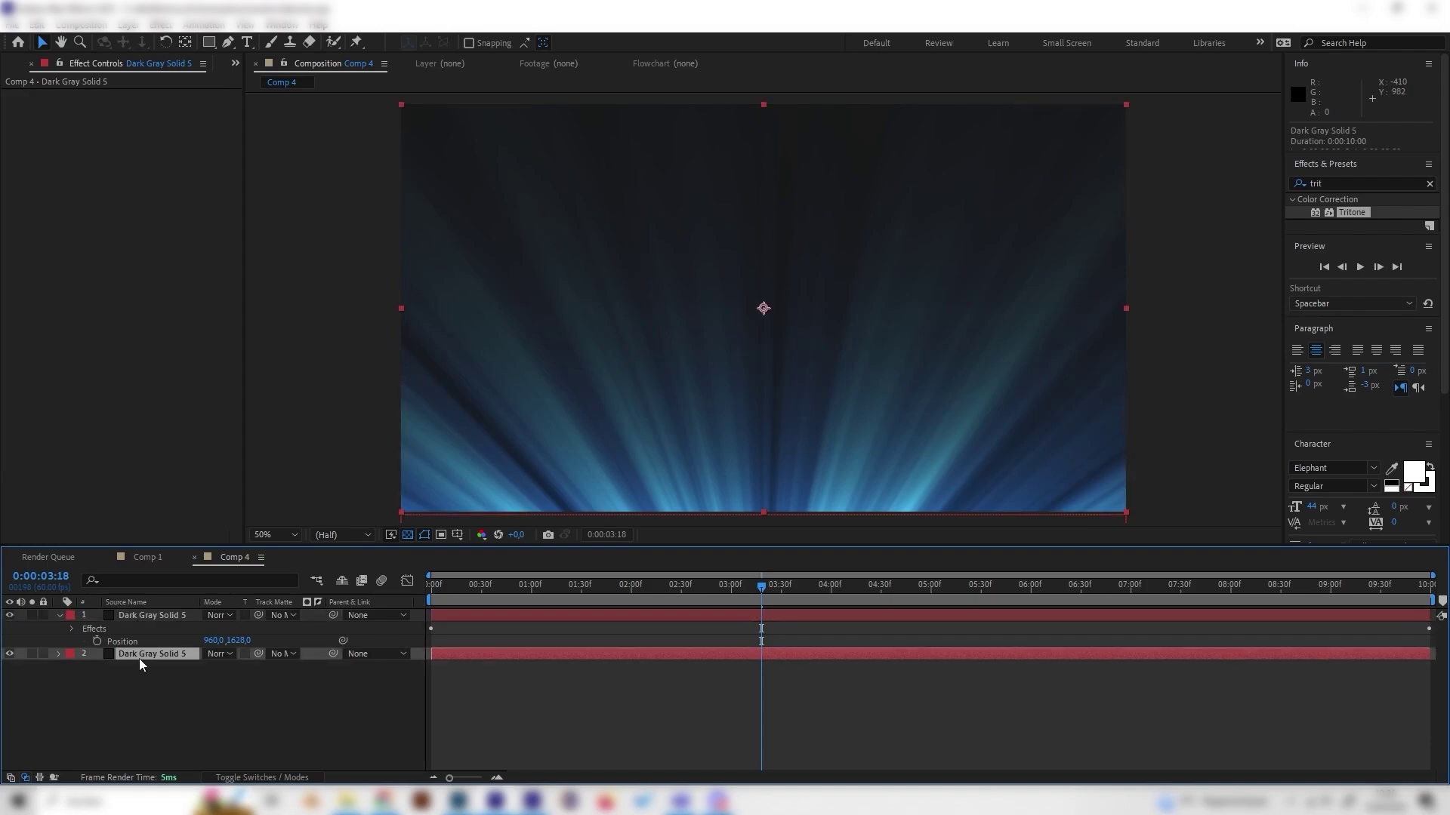
{"action": "left_click", "coordinate": [1381, 185]}
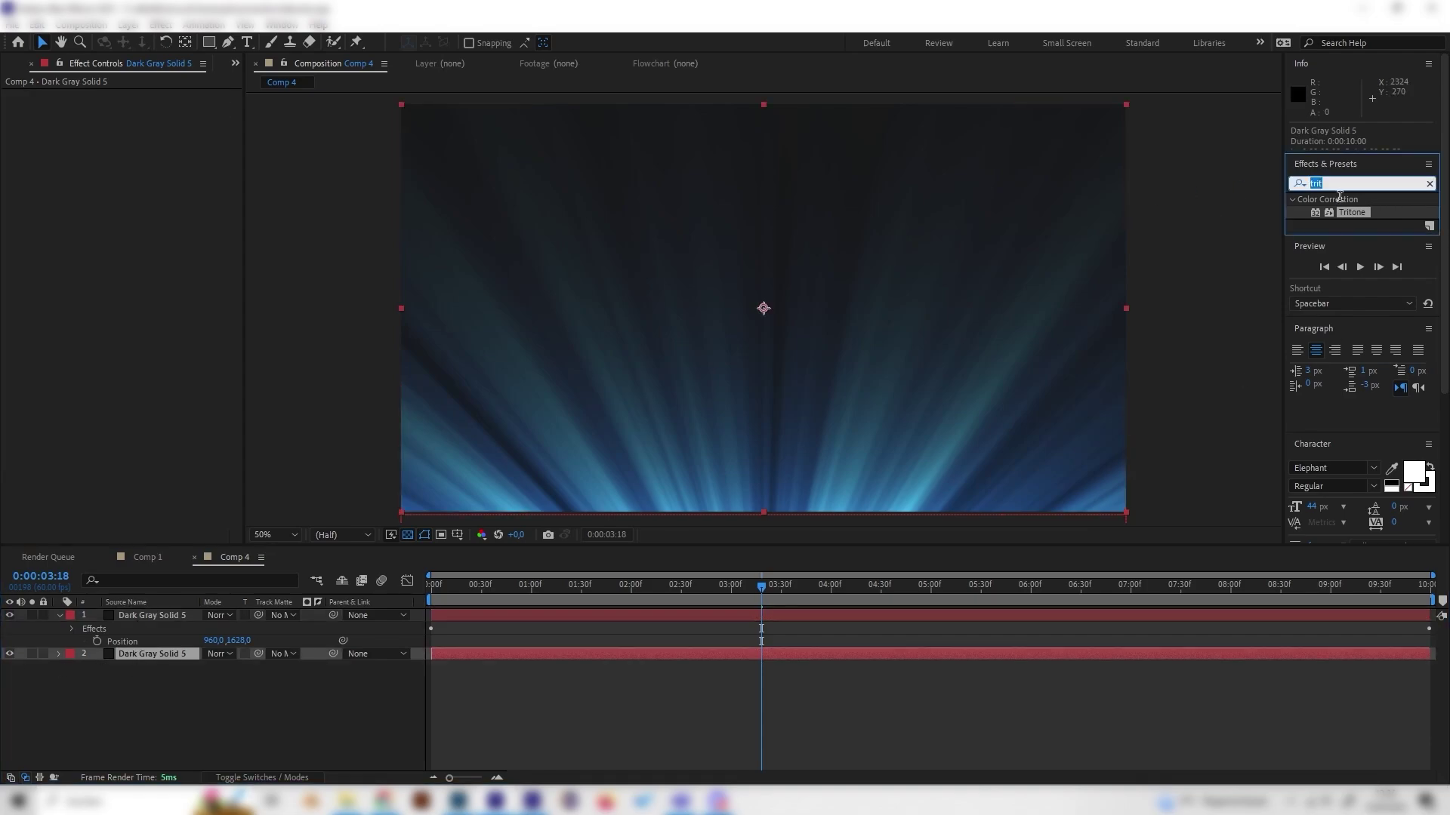
{"action": "type", "text": "fill"}
{"action": "left_click_drag", "start_coordinate": [1379, 273], "coordinate": [185, 411]}
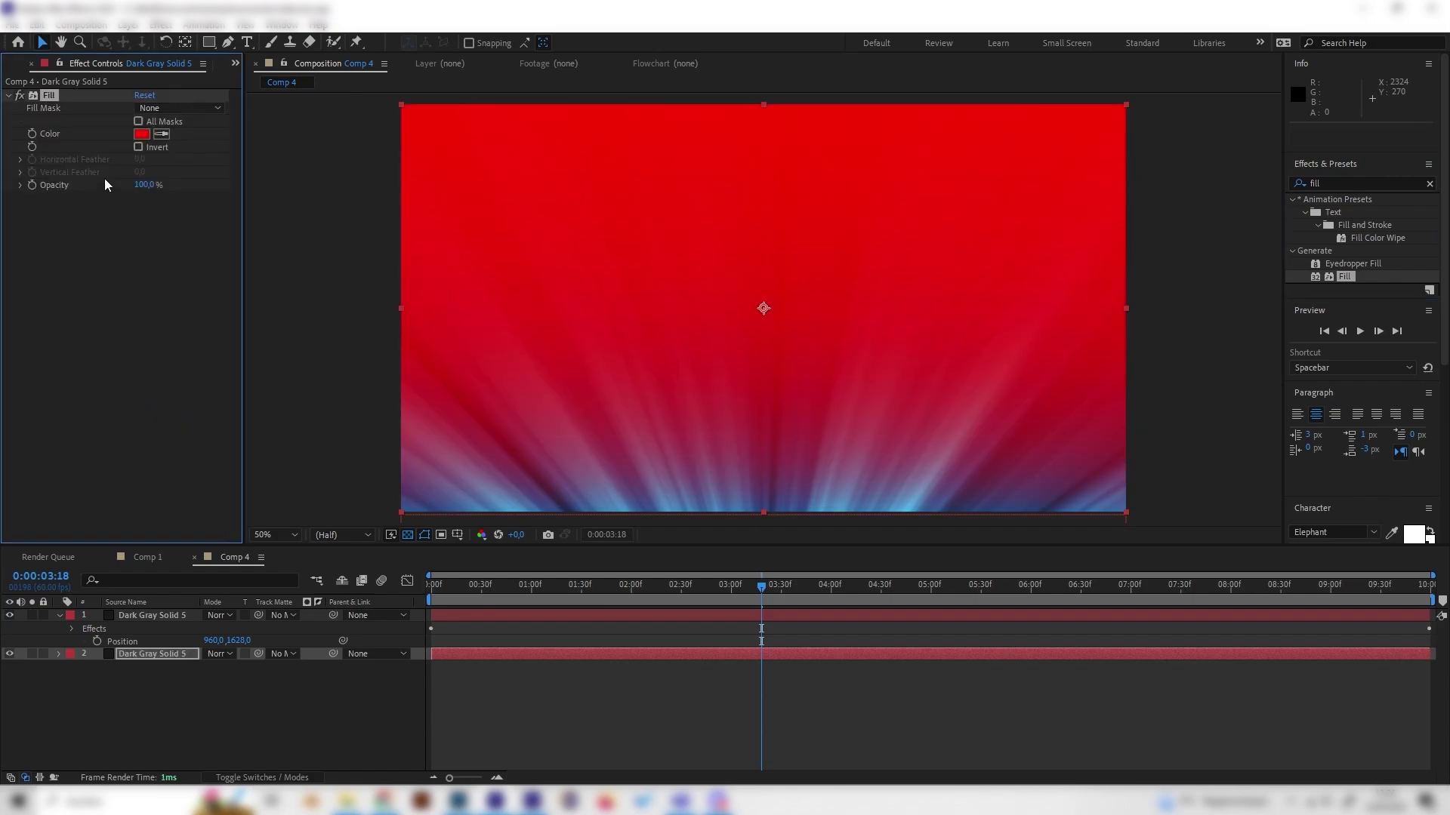
Set the Fill Color to navy blue 282F74
{"action": "left_click", "coordinate": [140, 136]}
{"action": "left_click", "coordinate": [228, 105]}
{"action": "left_click", "coordinate": [163, 211]}
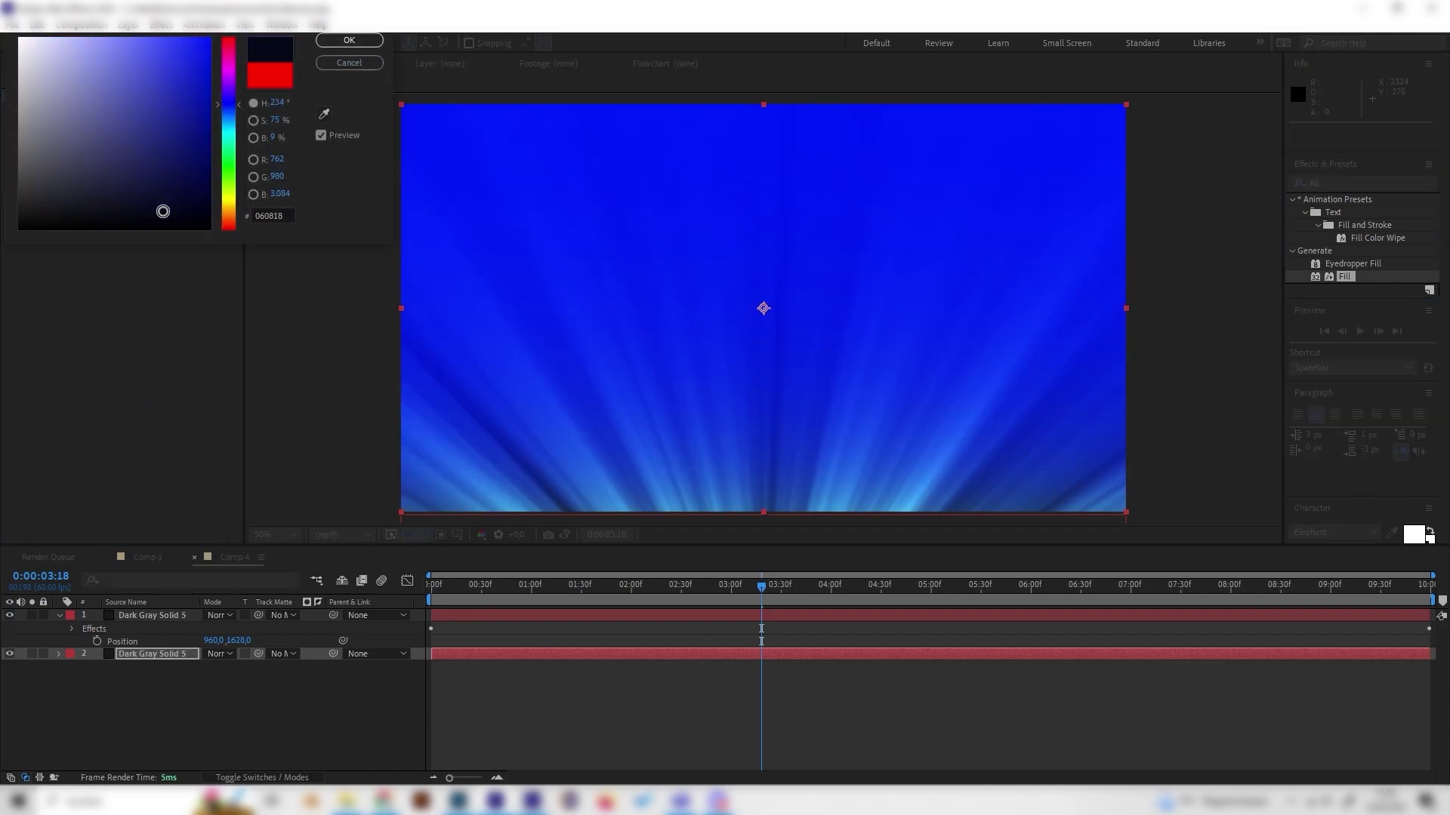
{"action": "left_click", "coordinate": [172, 161]}
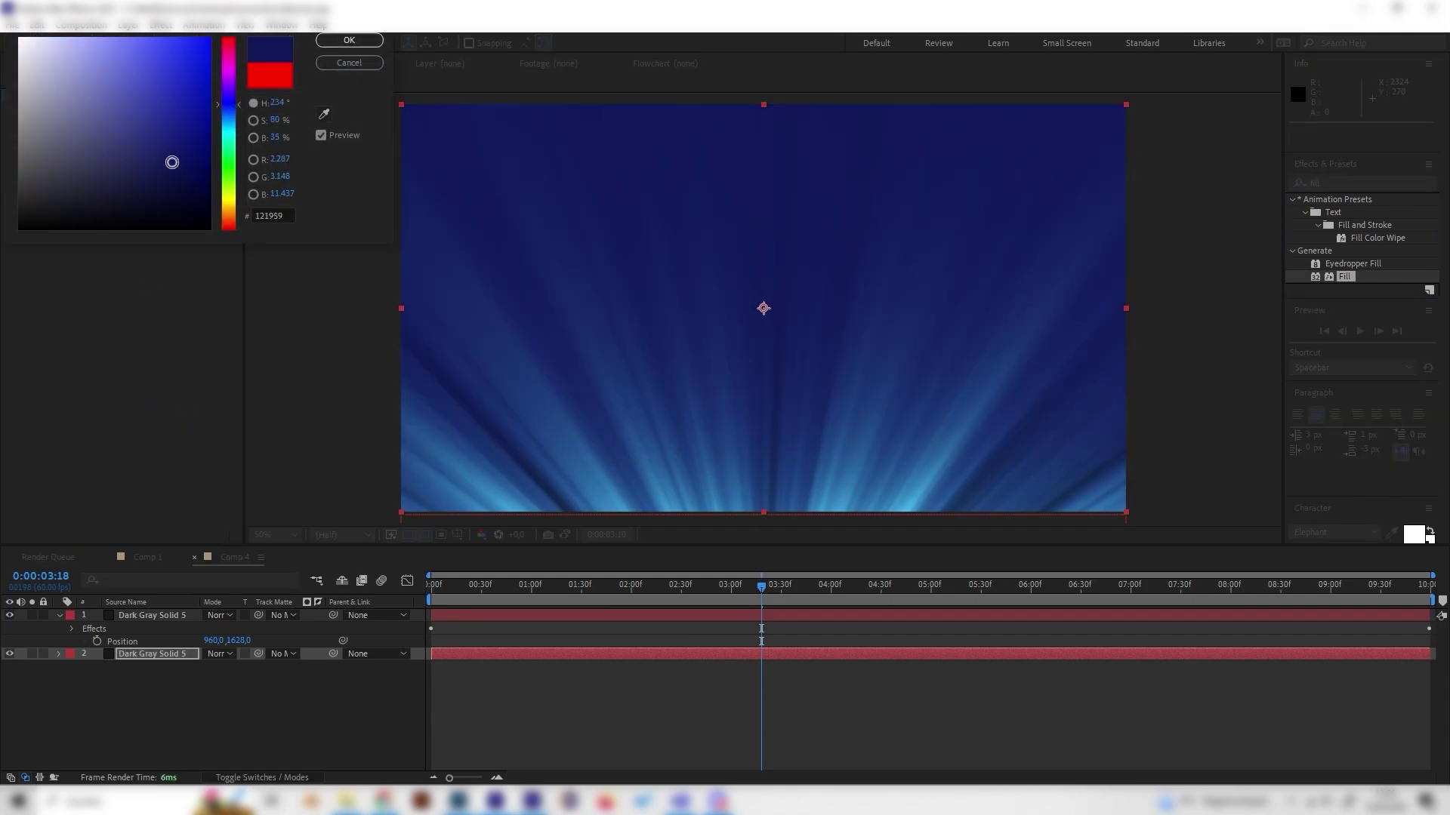
{"action": "left_click", "coordinate": [144, 142]}
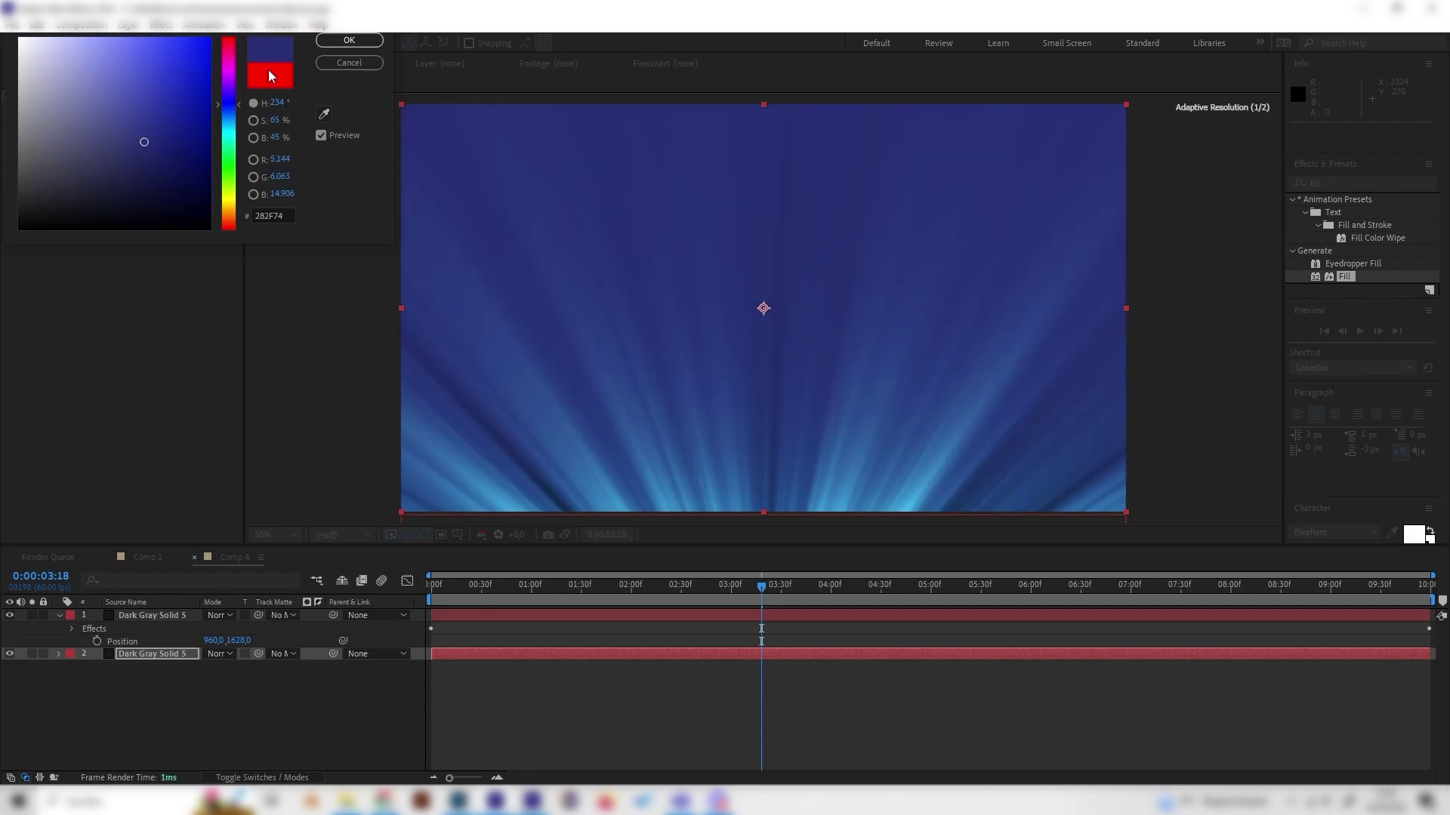
{"action": "left_click", "coordinate": [350, 41]}
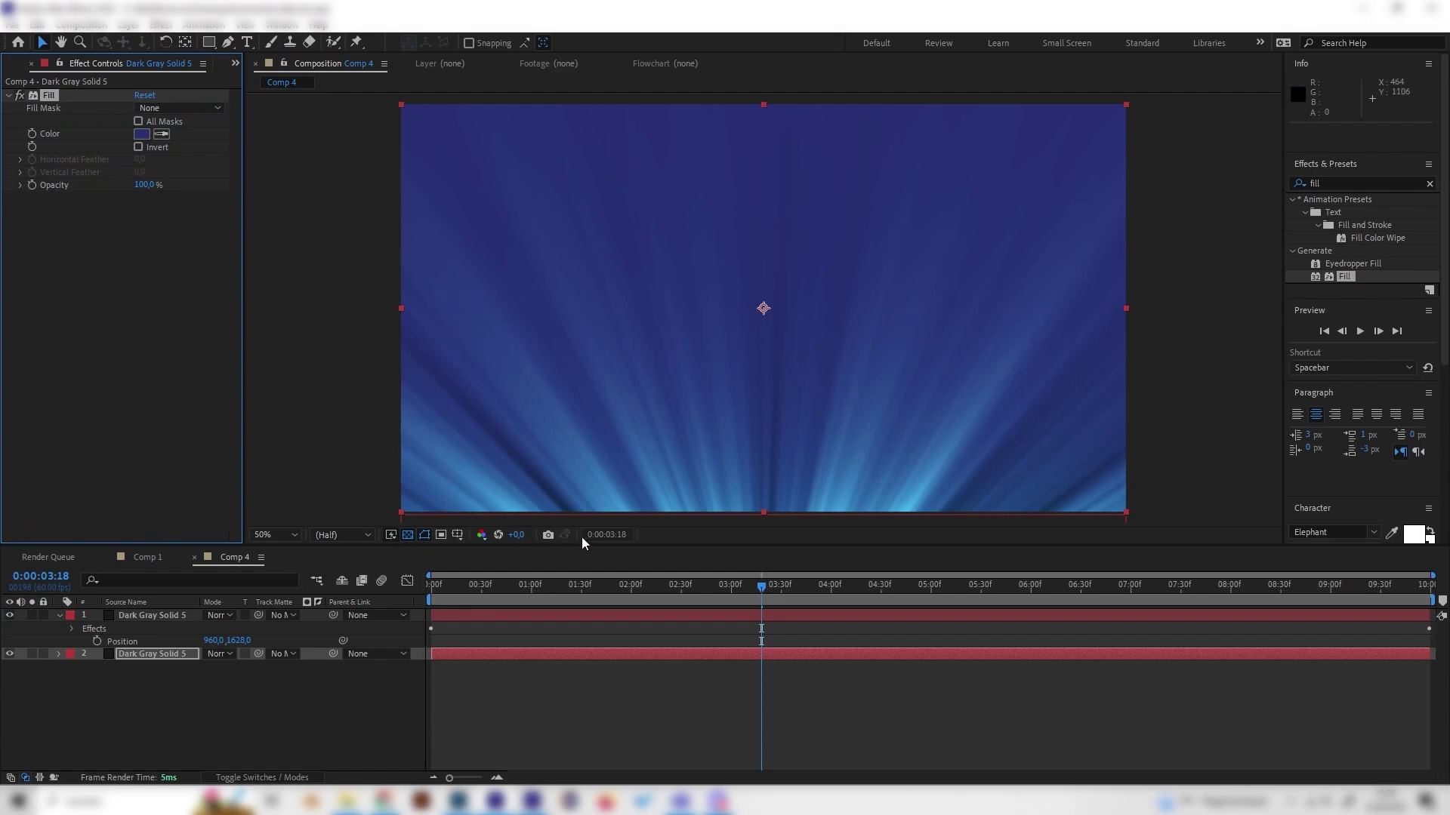
Set the top ray layer's blending mode to Add and scrub the timeline to preview
{"action": "left_click", "coordinate": [270, 754]}
{"action": "left_click", "coordinate": [161, 618]}
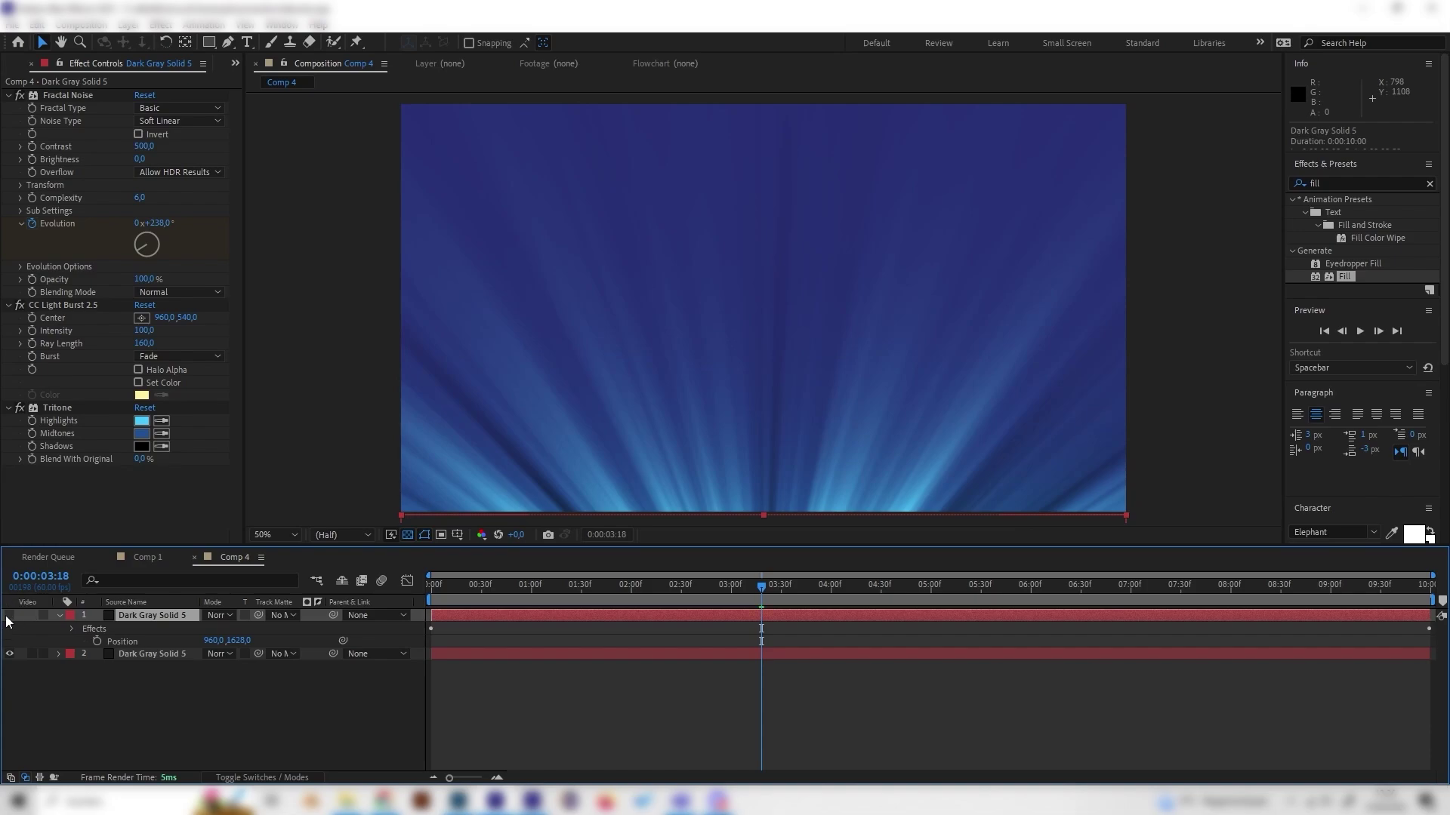
{"action": "left_click", "coordinate": [223, 616]}
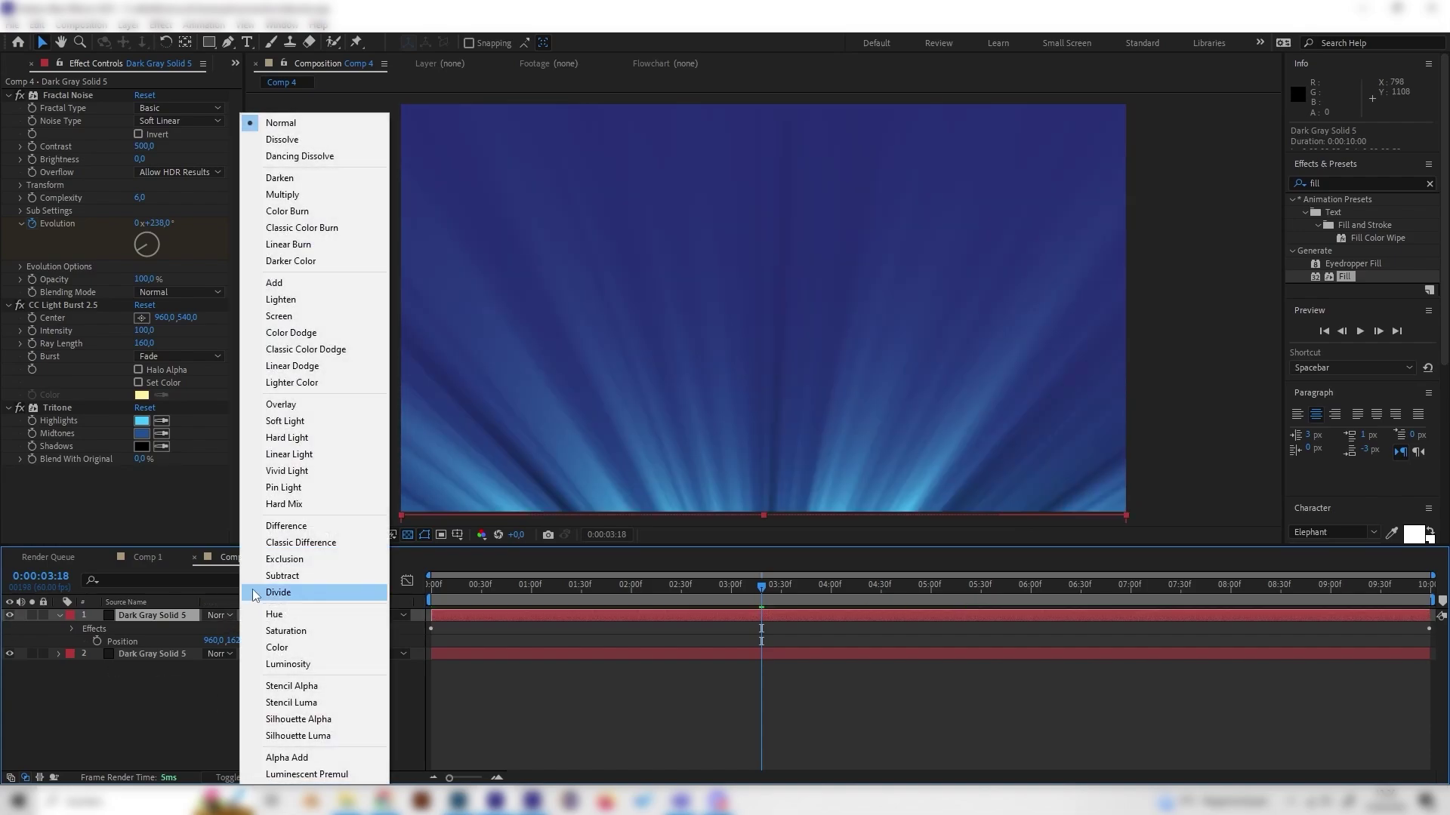
{"action": "left_click", "coordinate": [278, 284]}
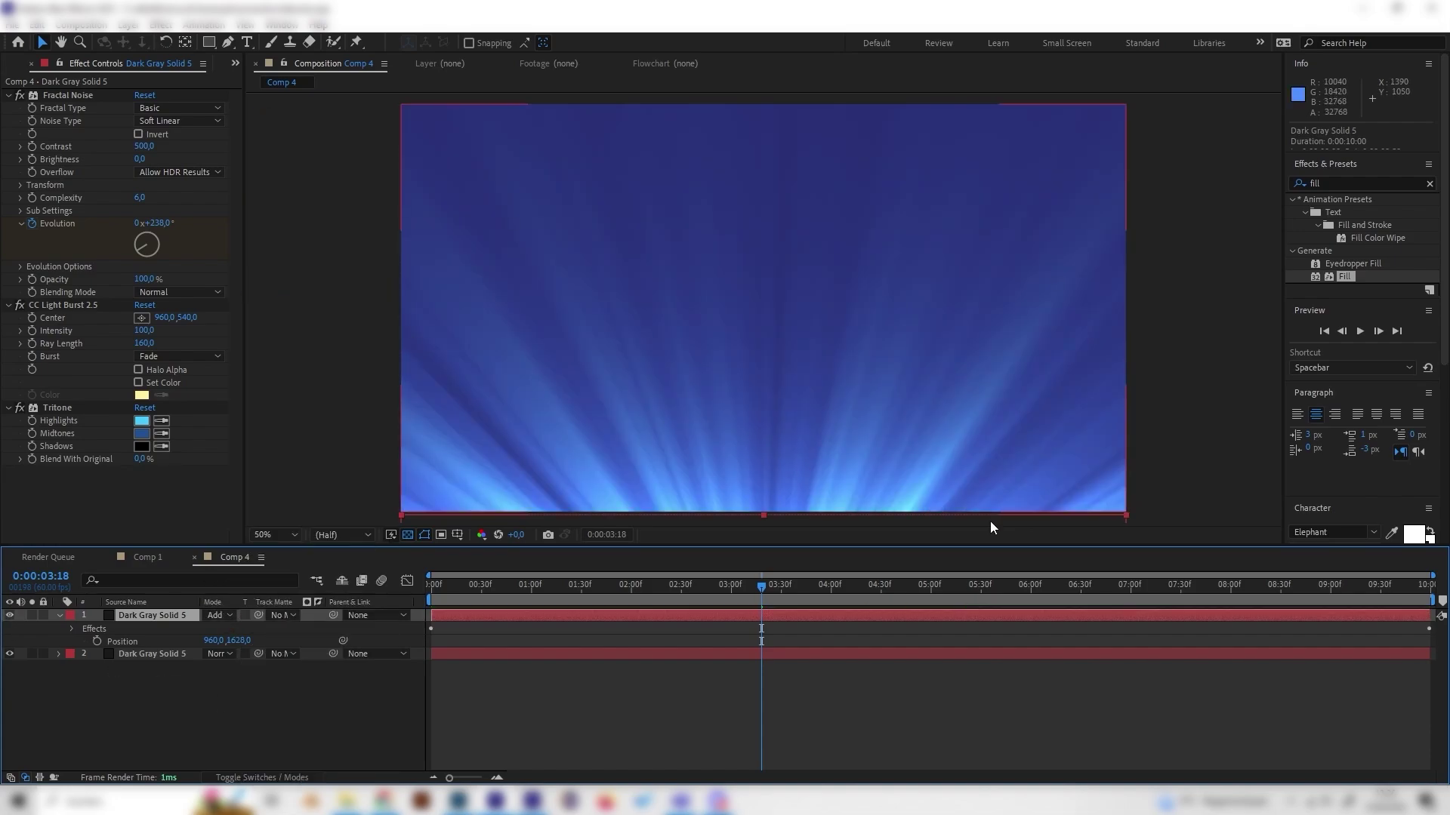
{"action": "left_click_drag", "start_coordinate": [629, 588], "coordinate": [847, 608]}
{"action": "left_click", "coordinate": [500, 597]}
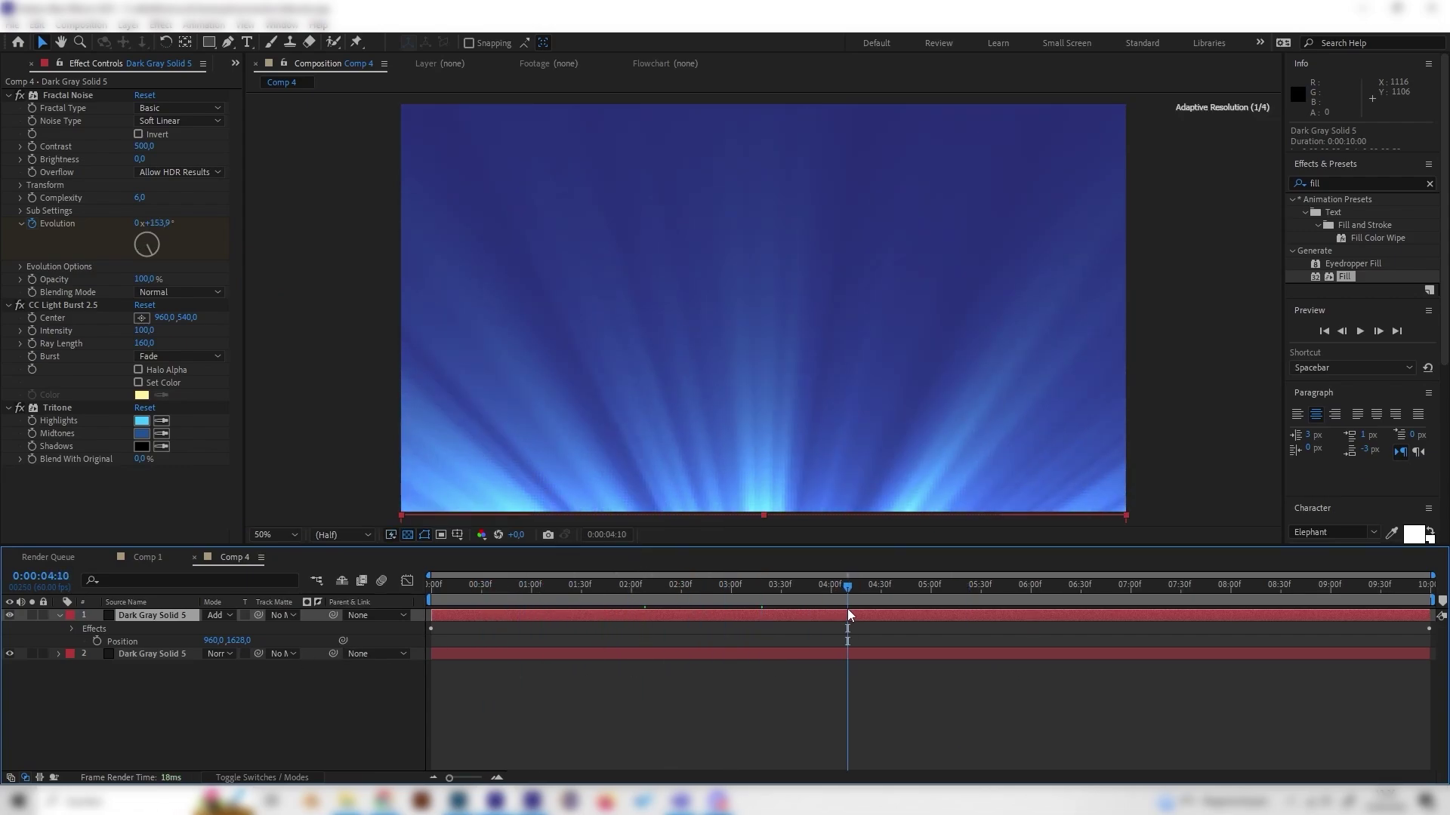